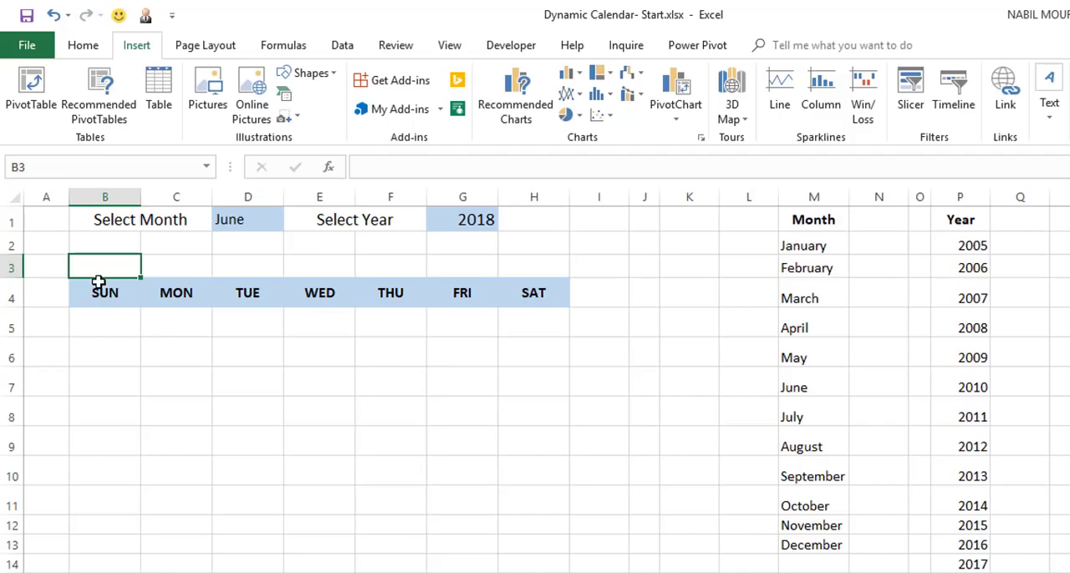
Enter the formula =D1&" "&G1 in cell B3 to build the calendar title from the selected month and year.
text(=)
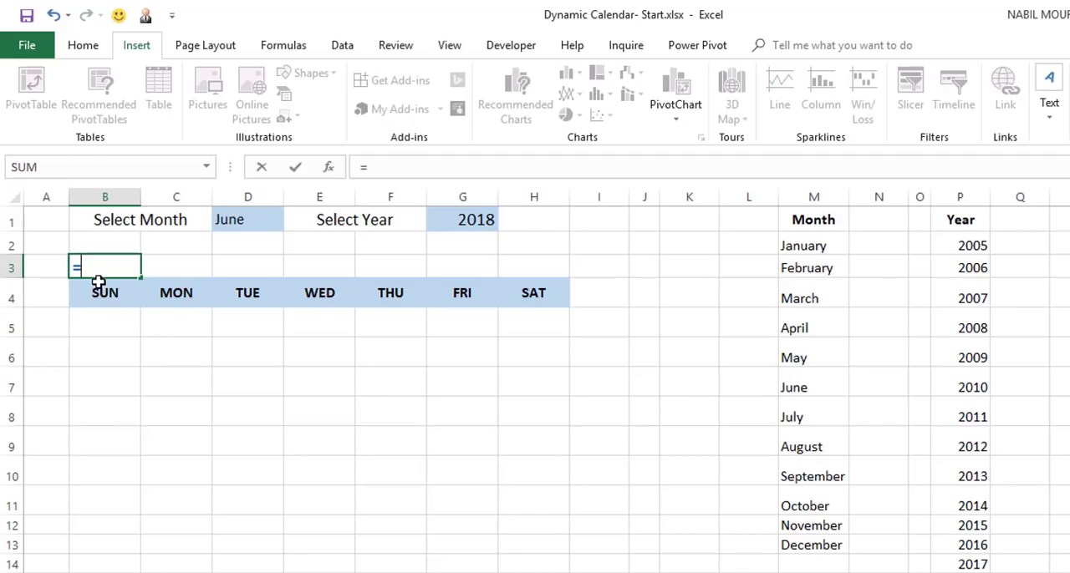
click(240, 220)
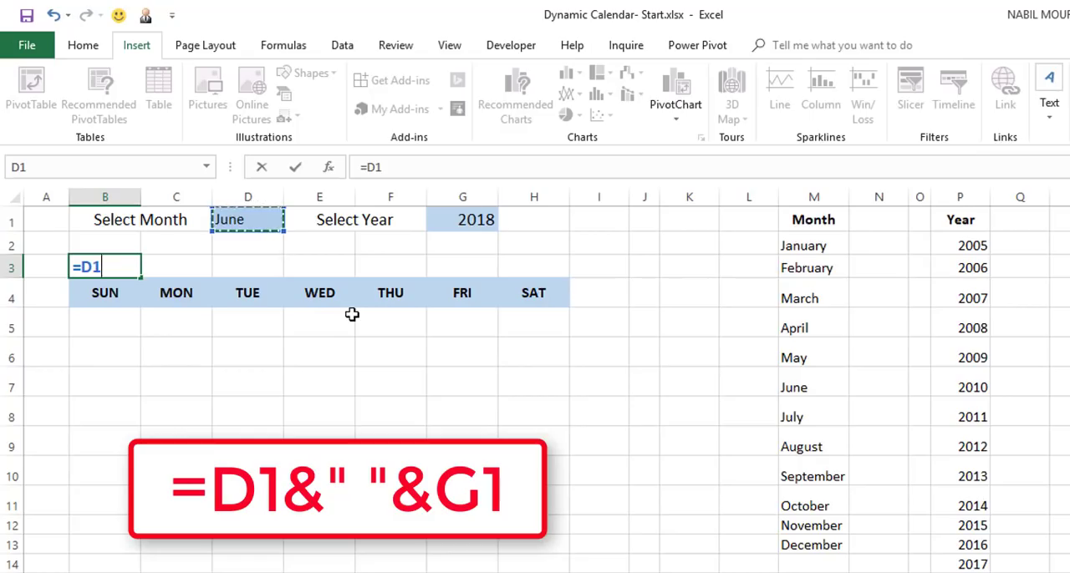
text(&)
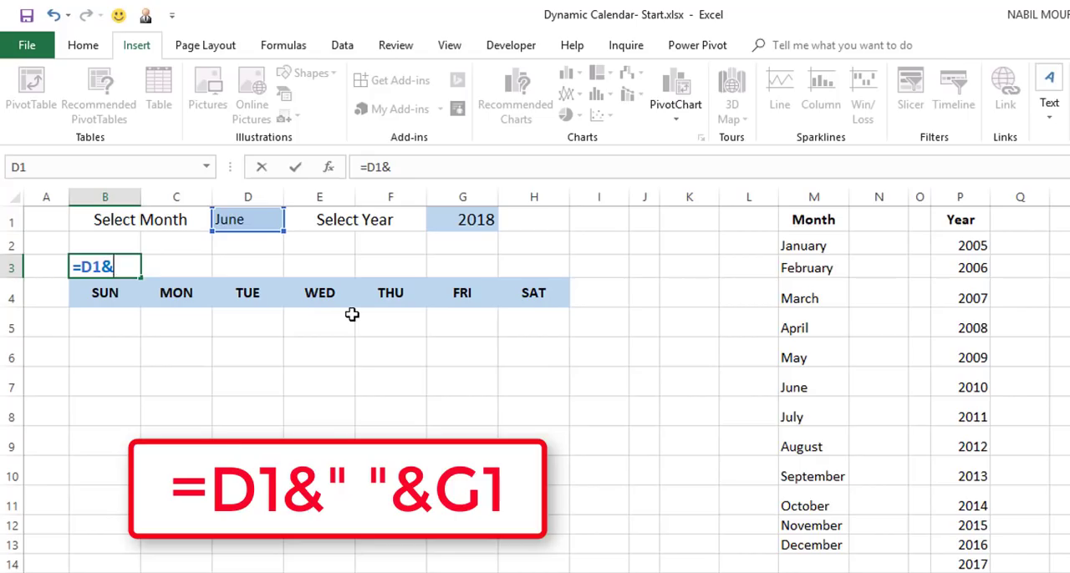
text(" "&)
click(473, 219)
key(Return)
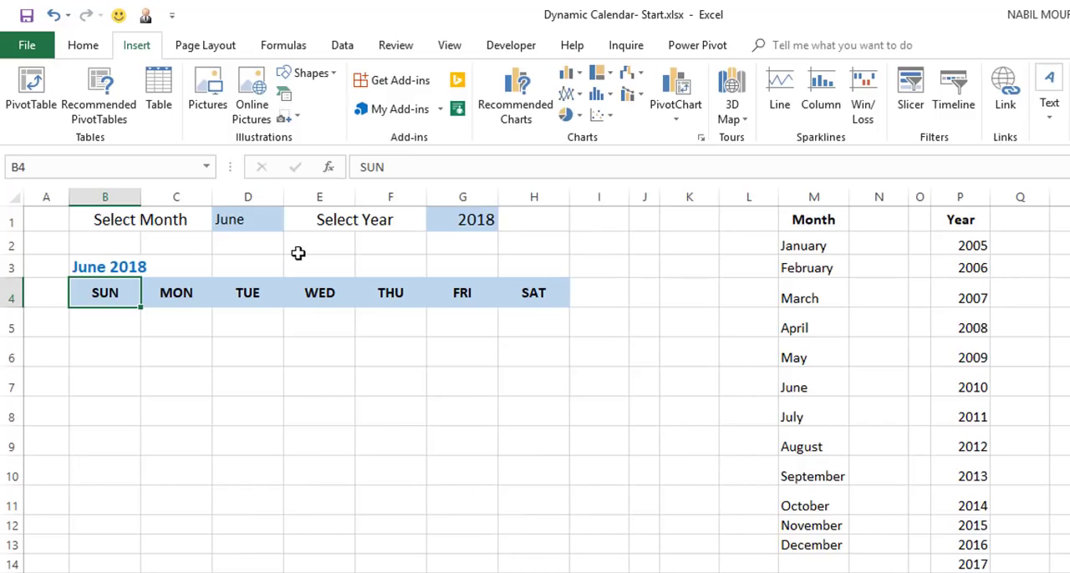
Choose August as the month in D1 and 2020 as the year in G1.
click(256, 222)
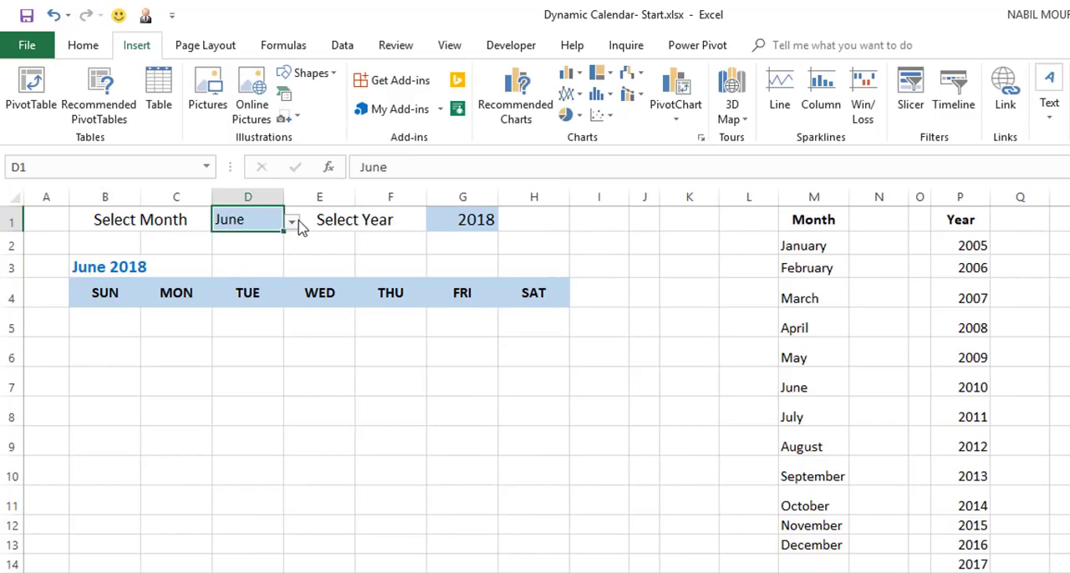
click(294, 223)
click(243, 275)
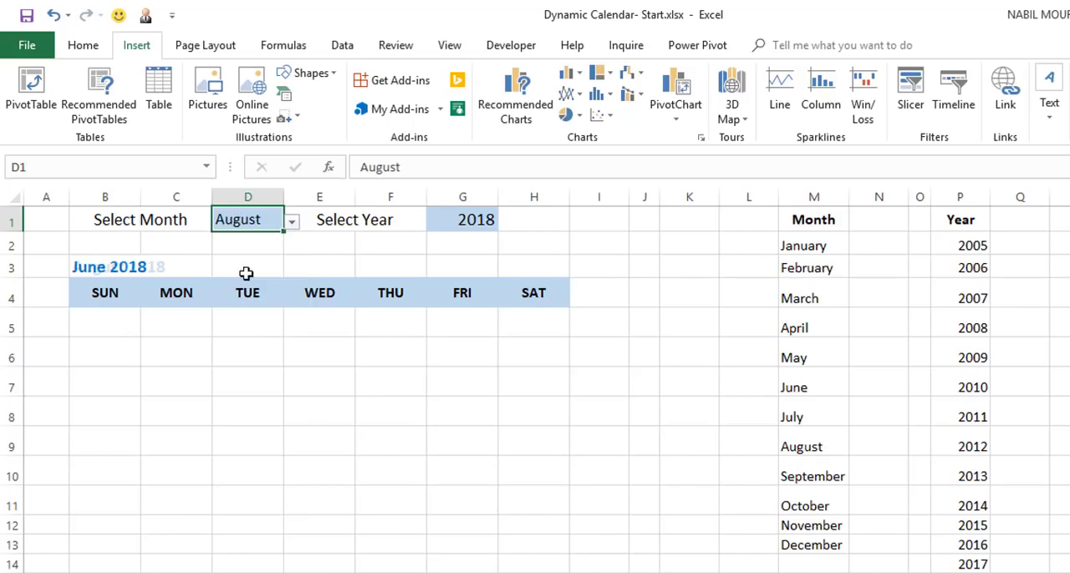
click(475, 219)
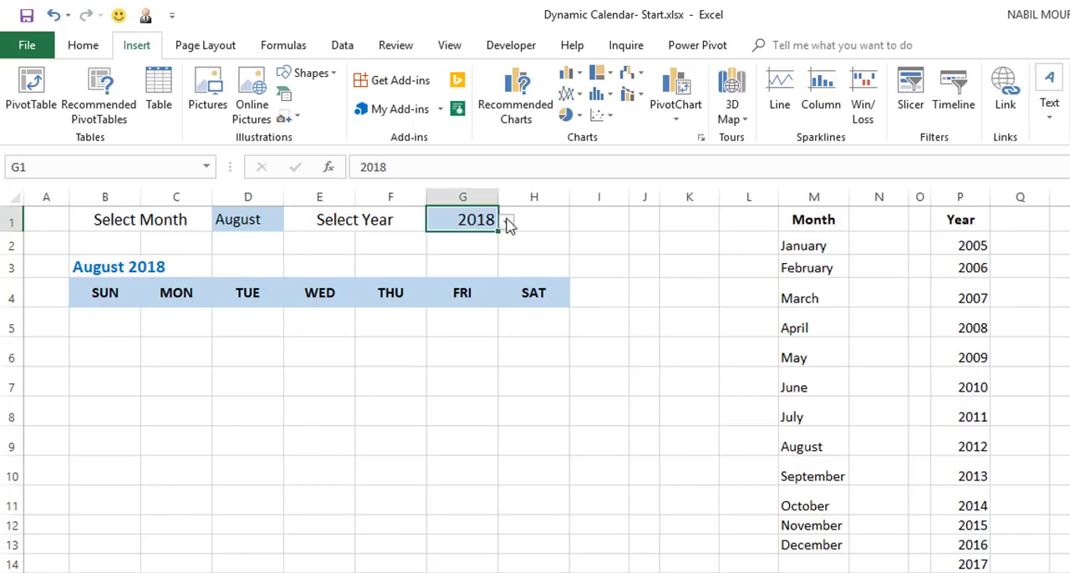
click(507, 221)
click(443, 298)
click(506, 222)
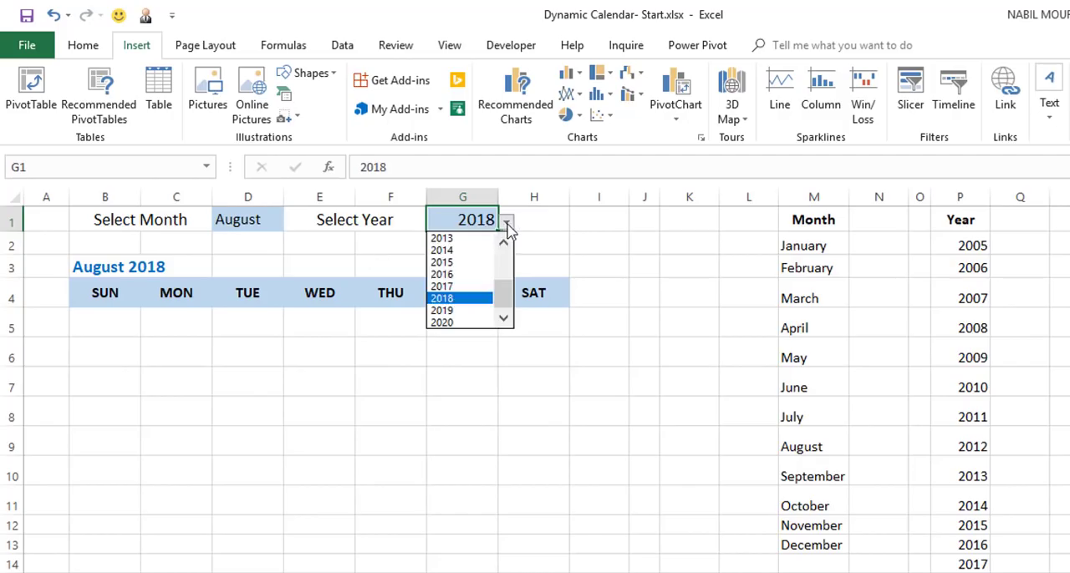
click(450, 323)
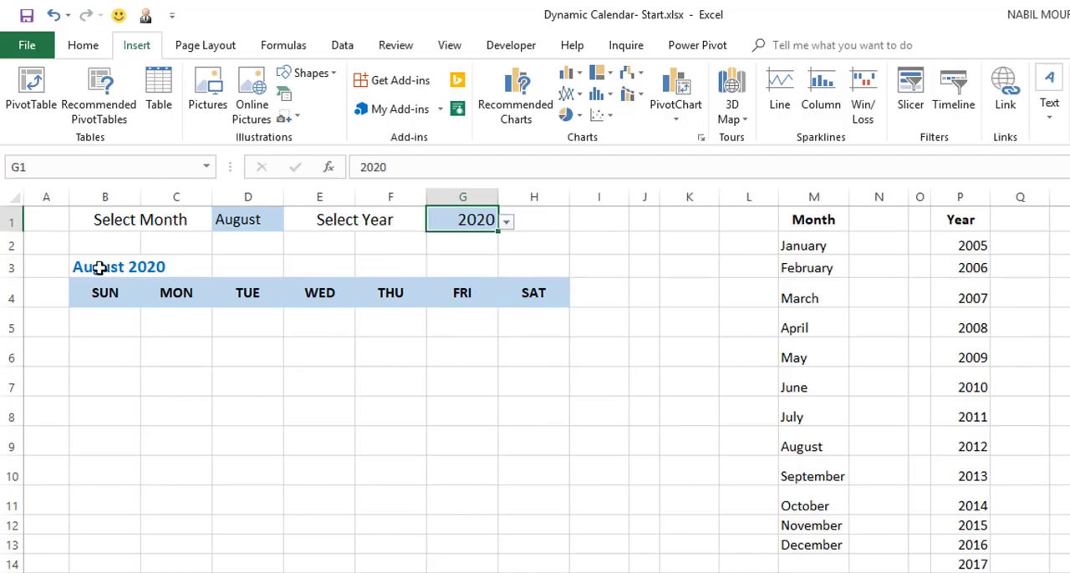
Set the horizontal alignment of the title row B3:H3 to Center Across Selection.
drag(96, 267, 533, 261)
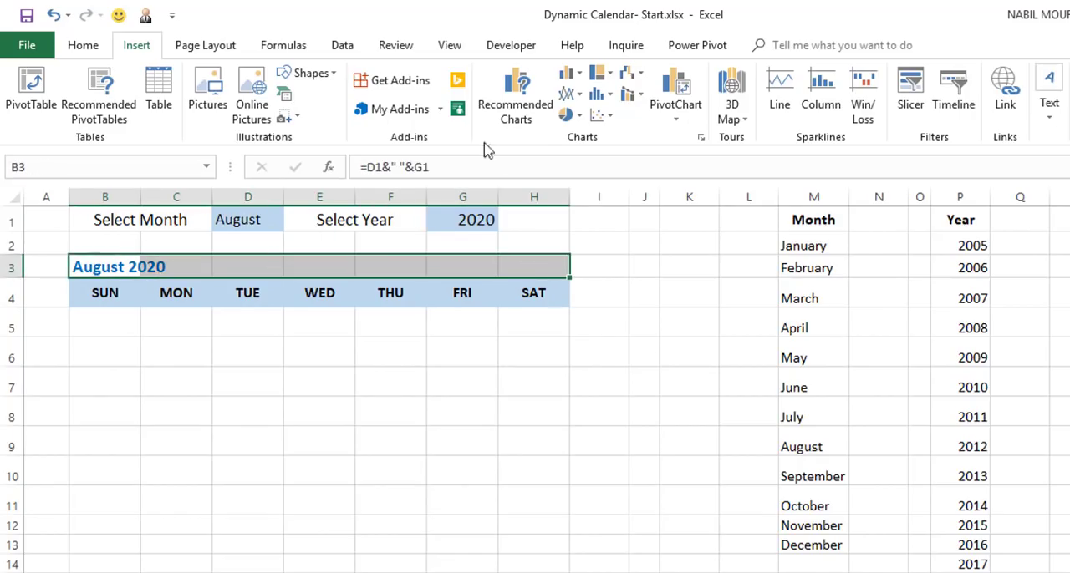
click(85, 45)
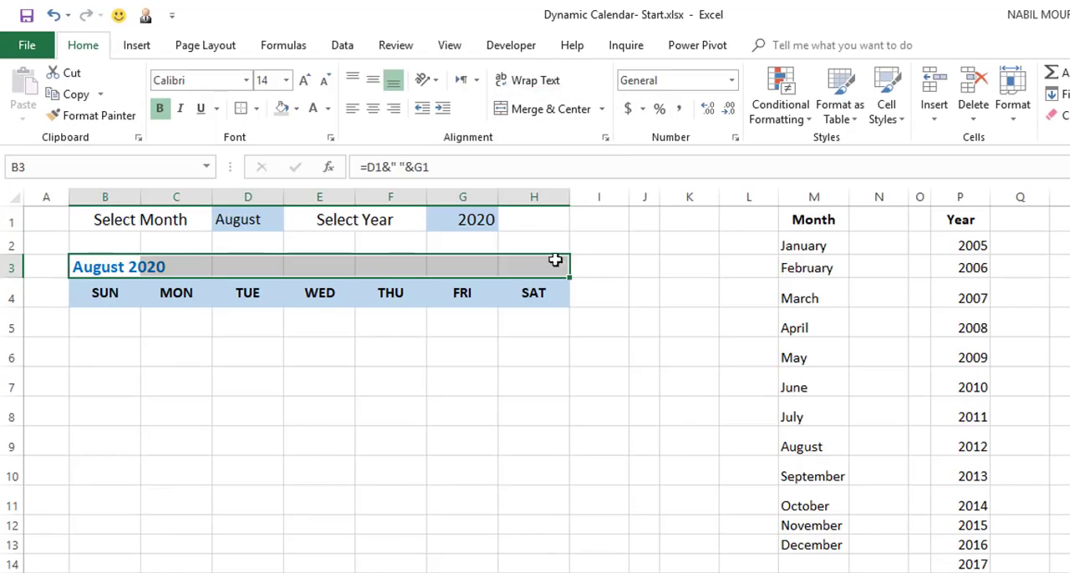
right_click(325, 272)
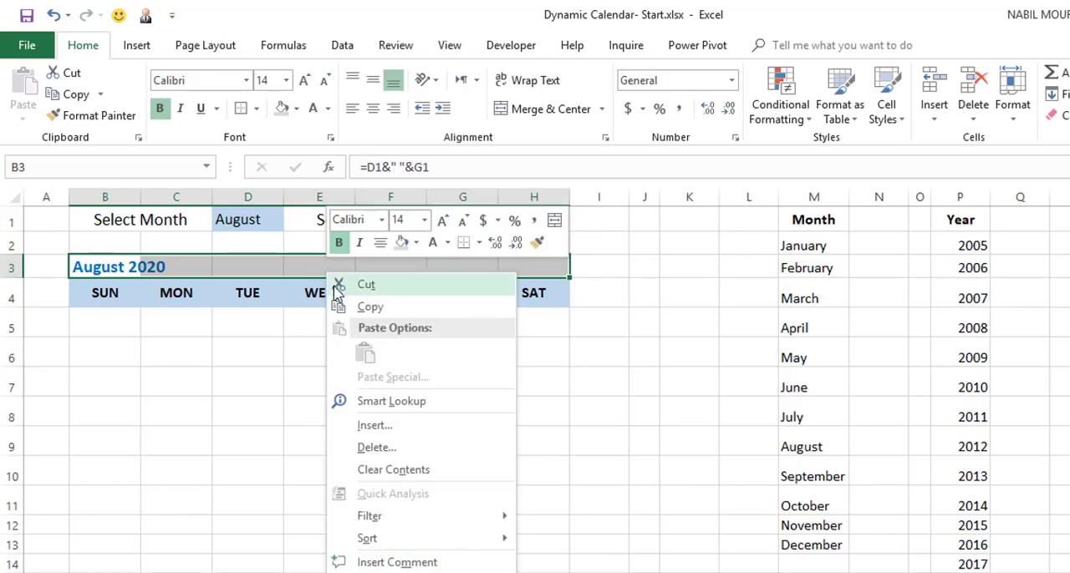
click(134, 265)
key(ctrl+1)
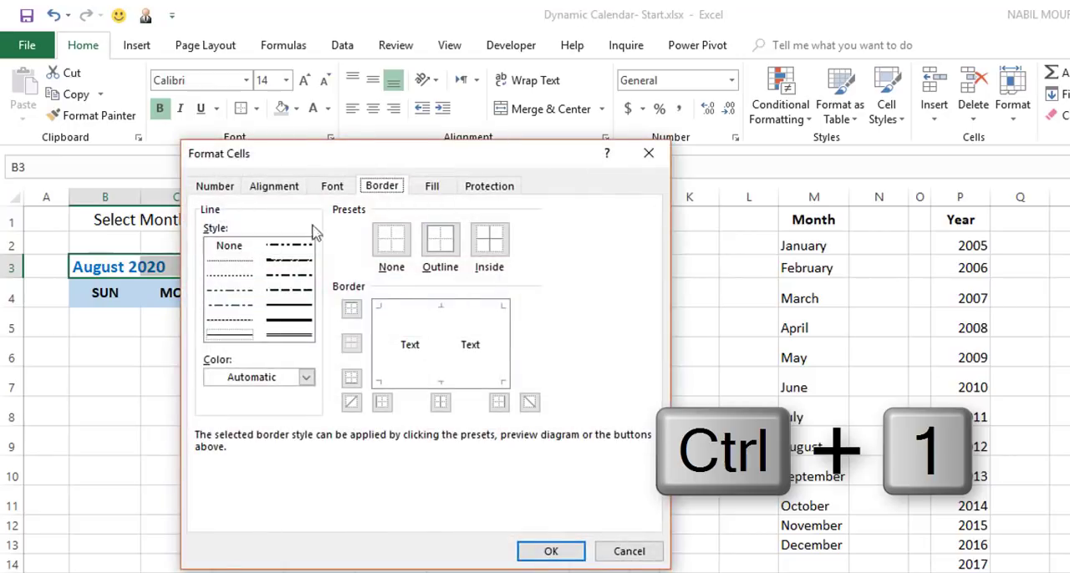
drag(424, 151, 889, 163)
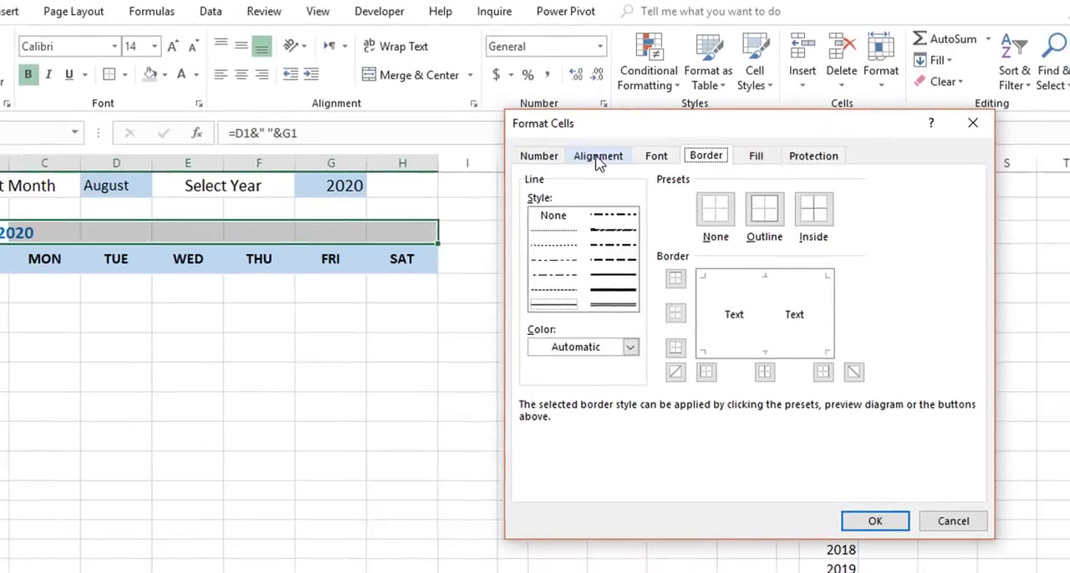
click(729, 190)
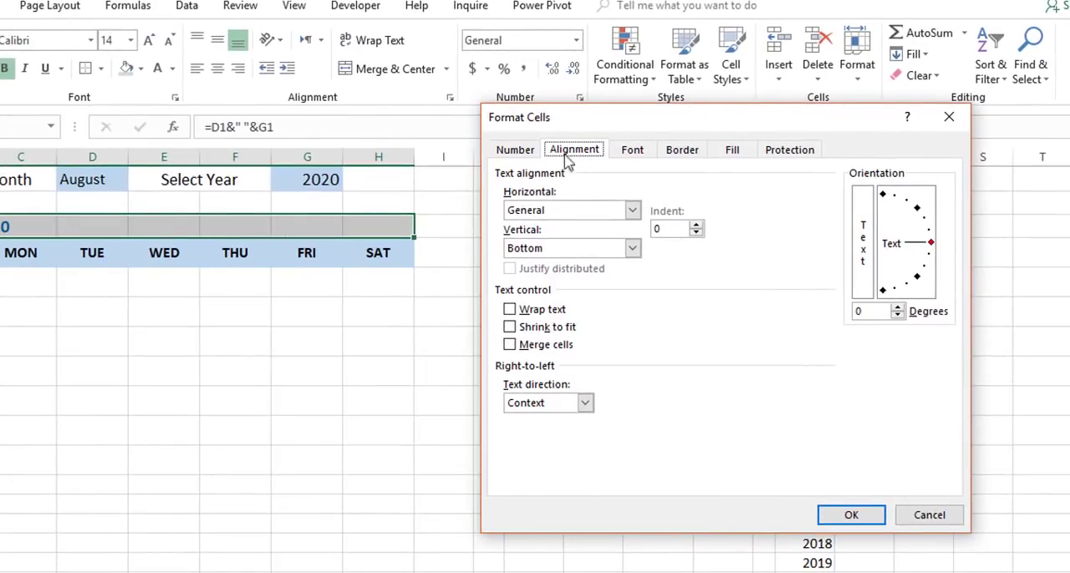
click(630, 210)
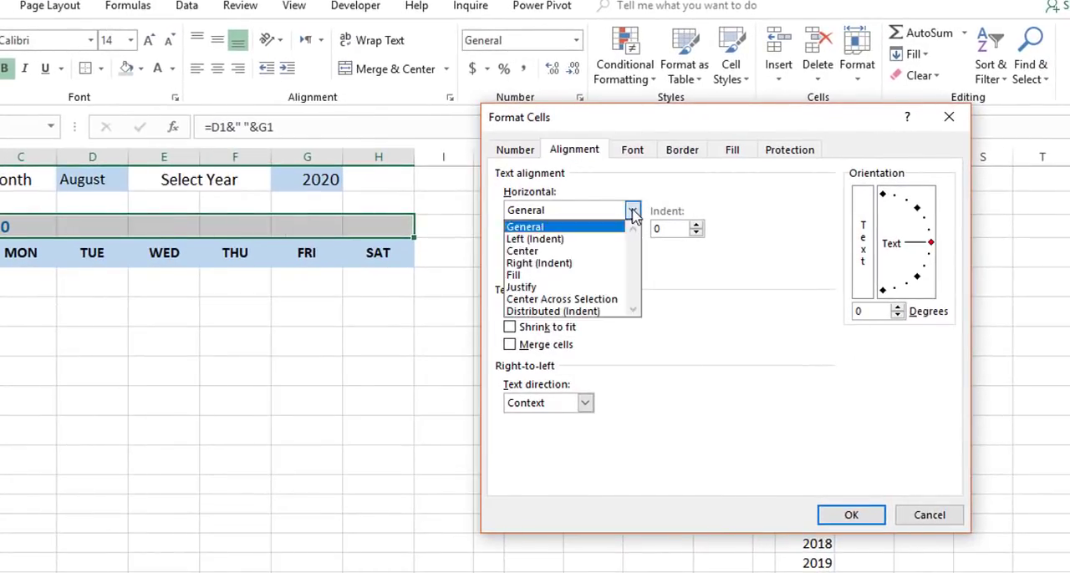
click(598, 299)
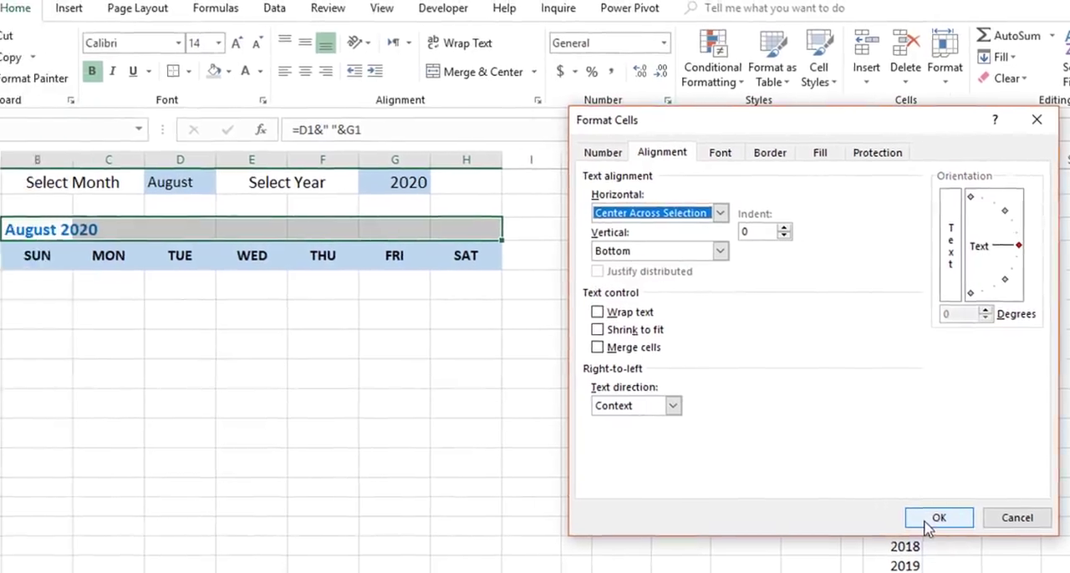
click(828, 513)
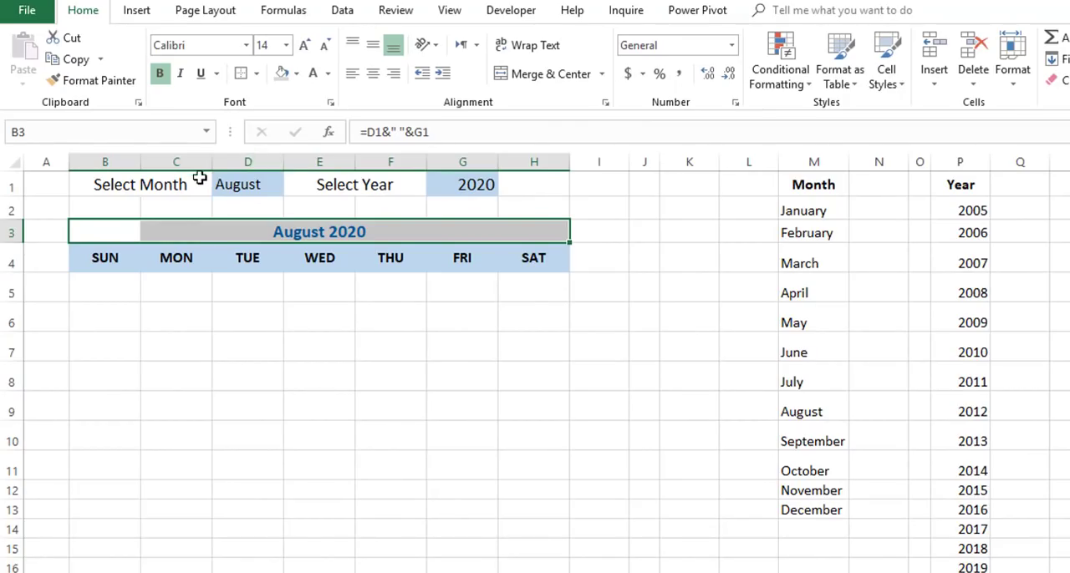
Enter the formula =DATE(G1,D1,1) in cell K1 for the first day of the selected month.
click(683, 176)
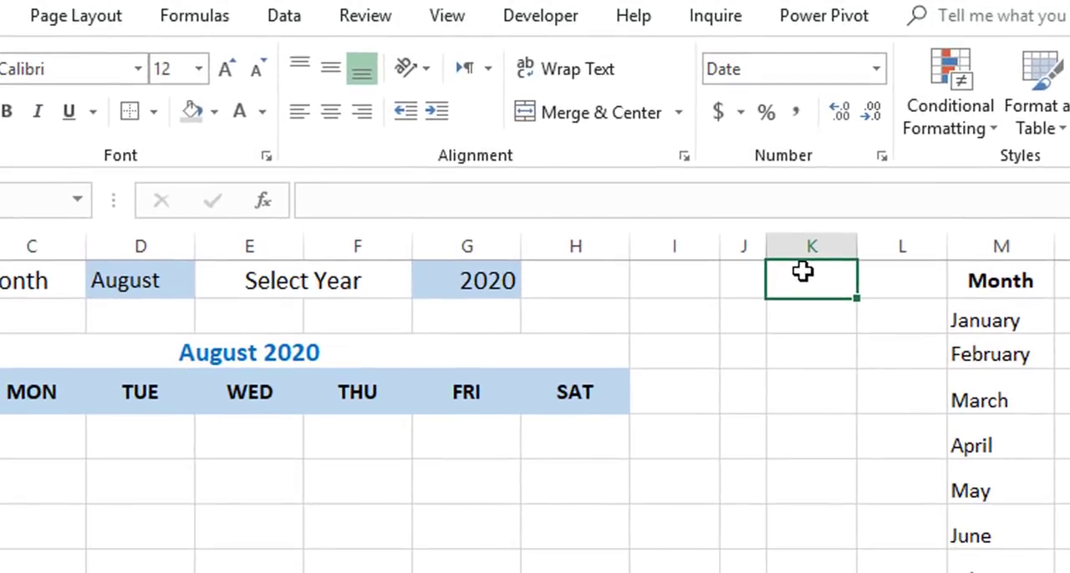
text(=)
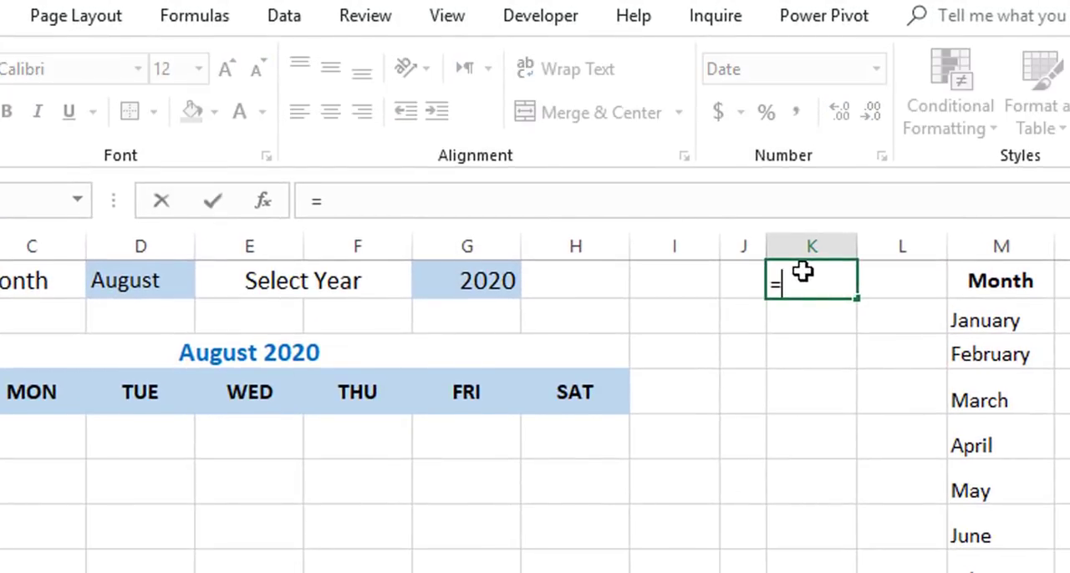
text(Date)
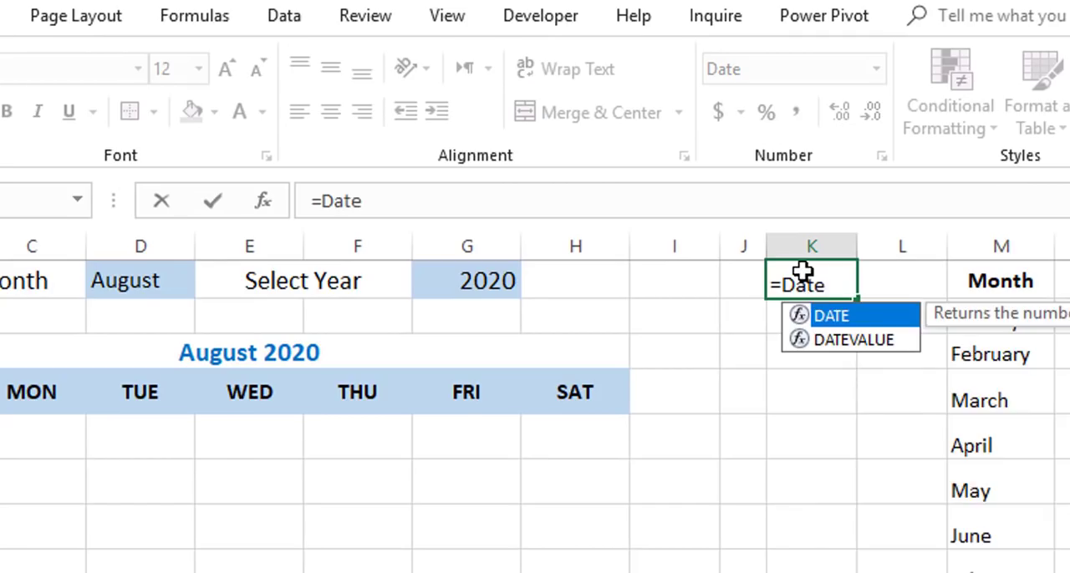
key(Tab)
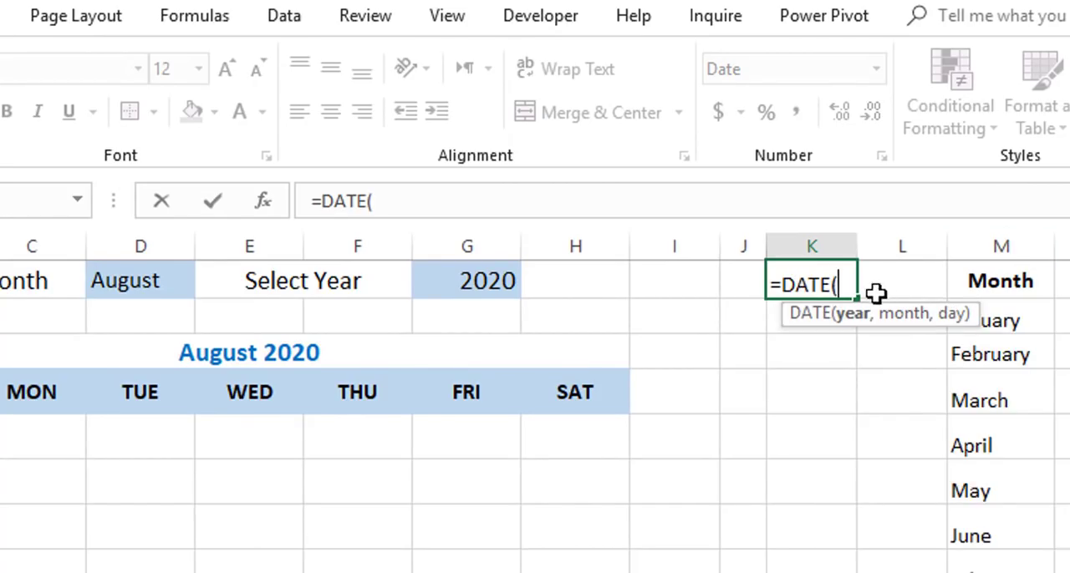
click(484, 280)
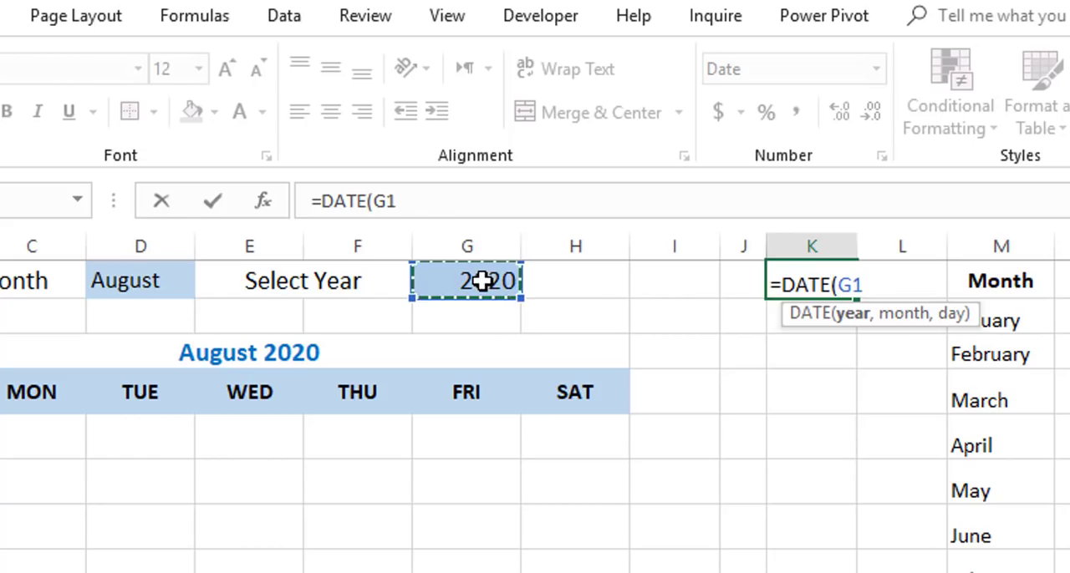
text(,)
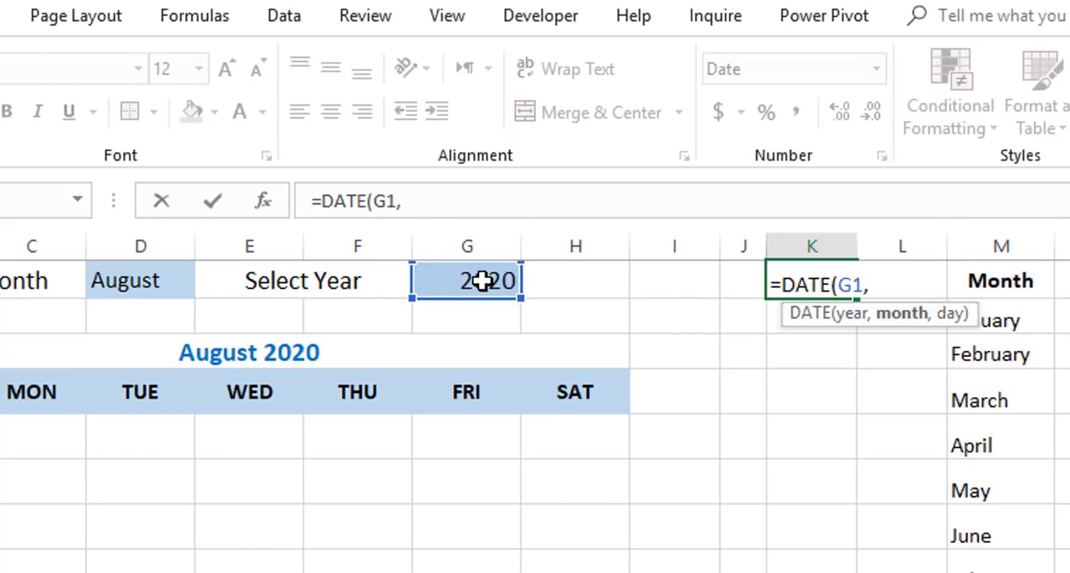
click(139, 285)
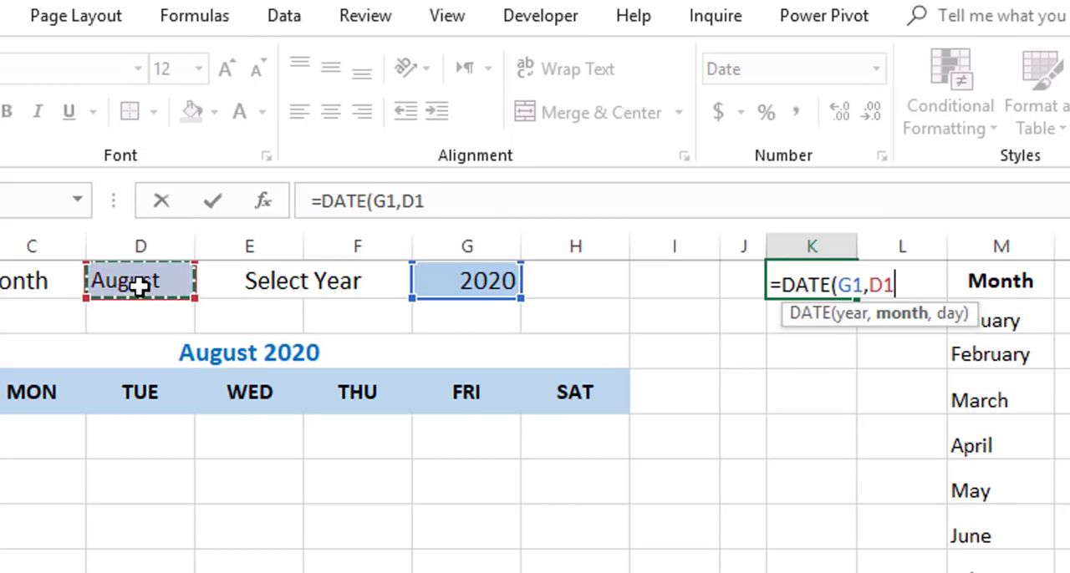
text(,)
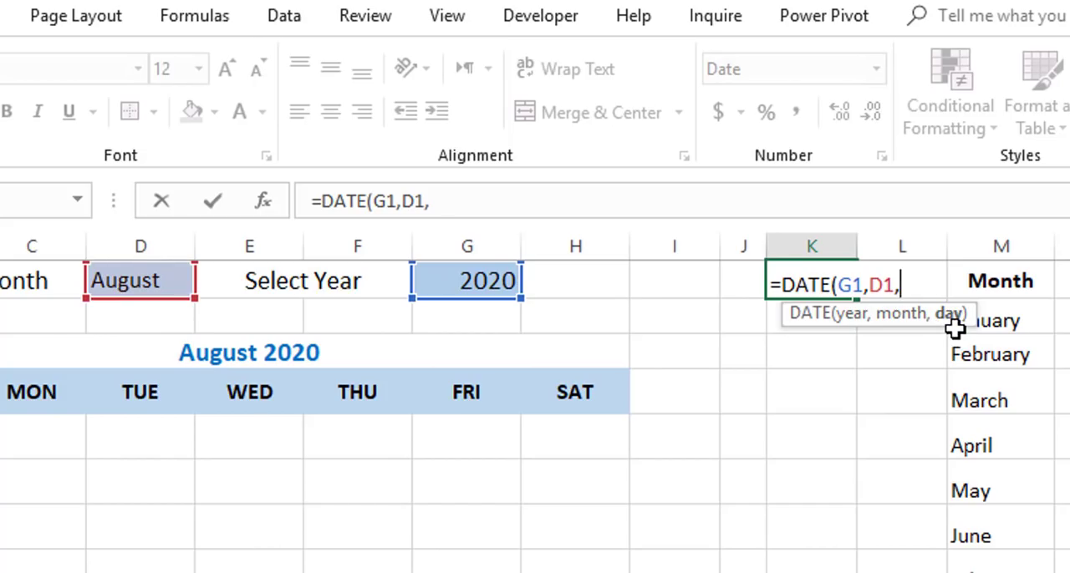
text(1))
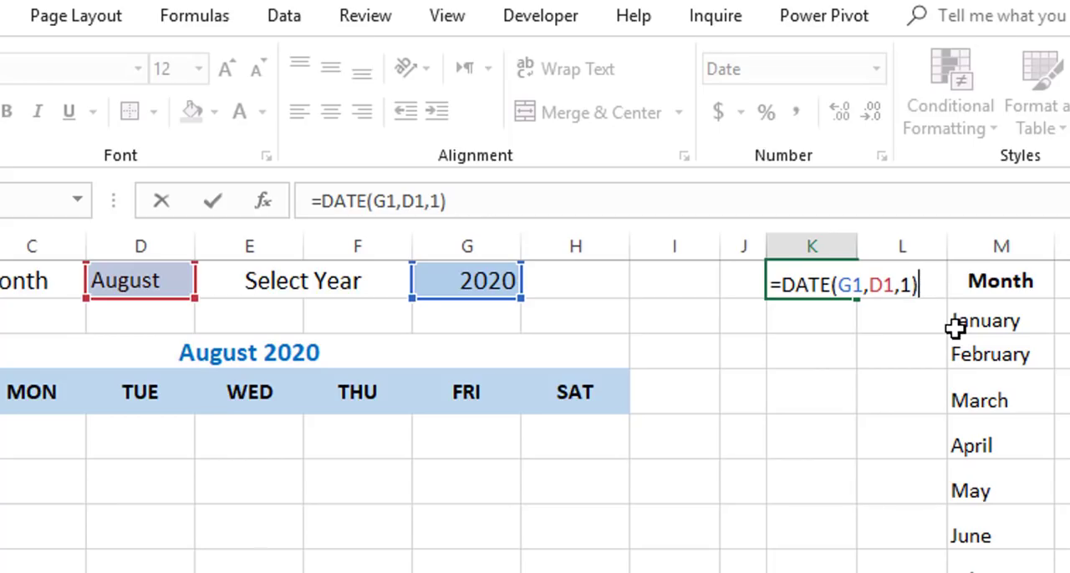
key(Return)
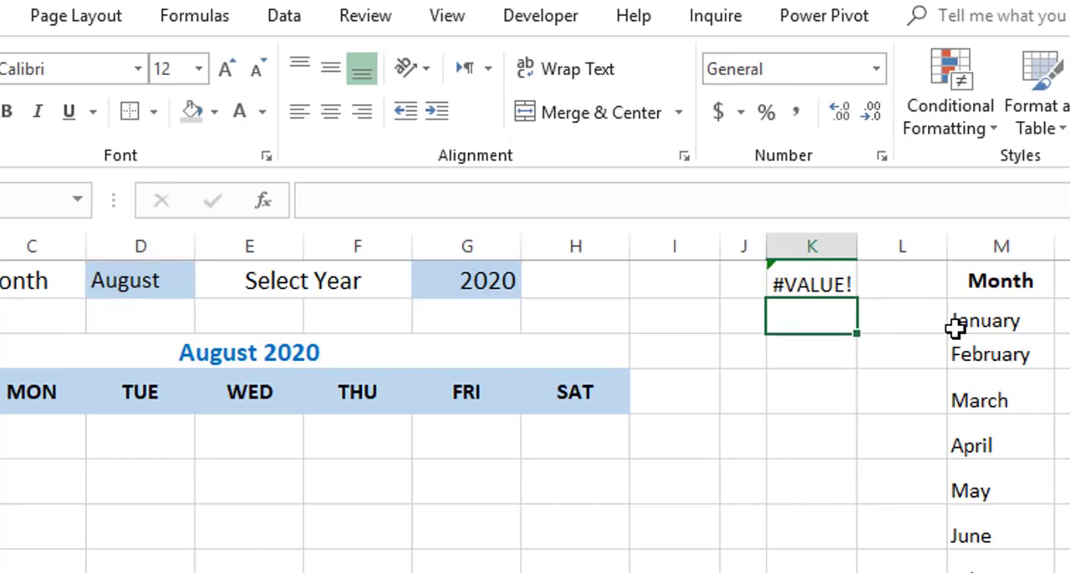
click(813, 285)
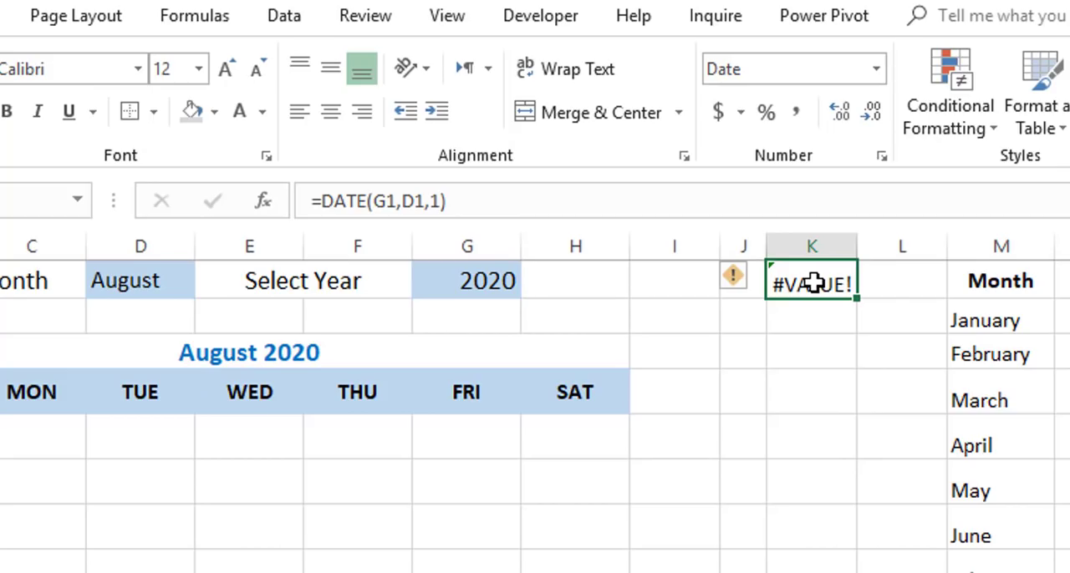
double_click(812, 285)
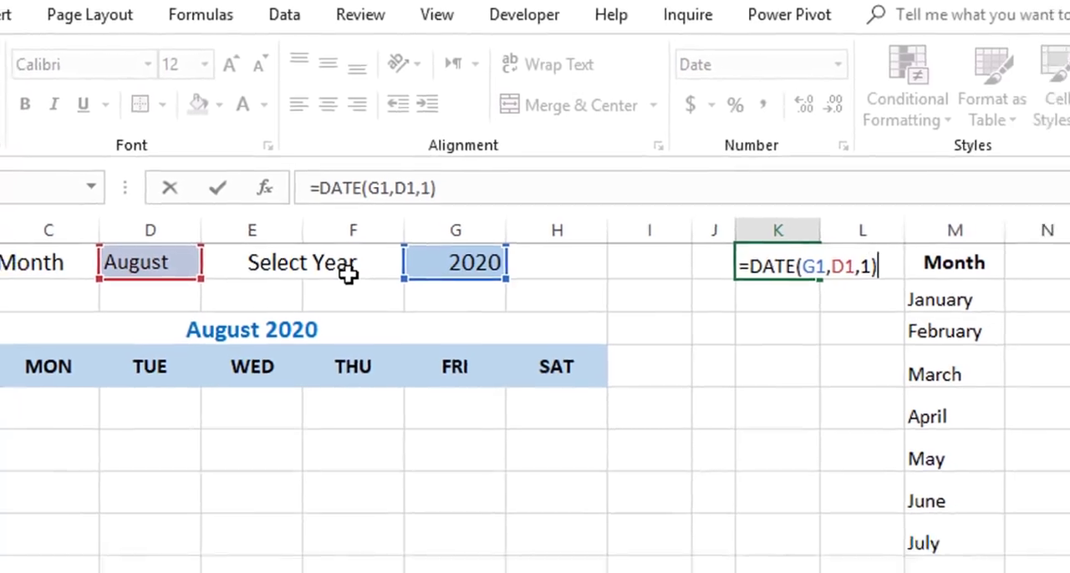
key(Return)
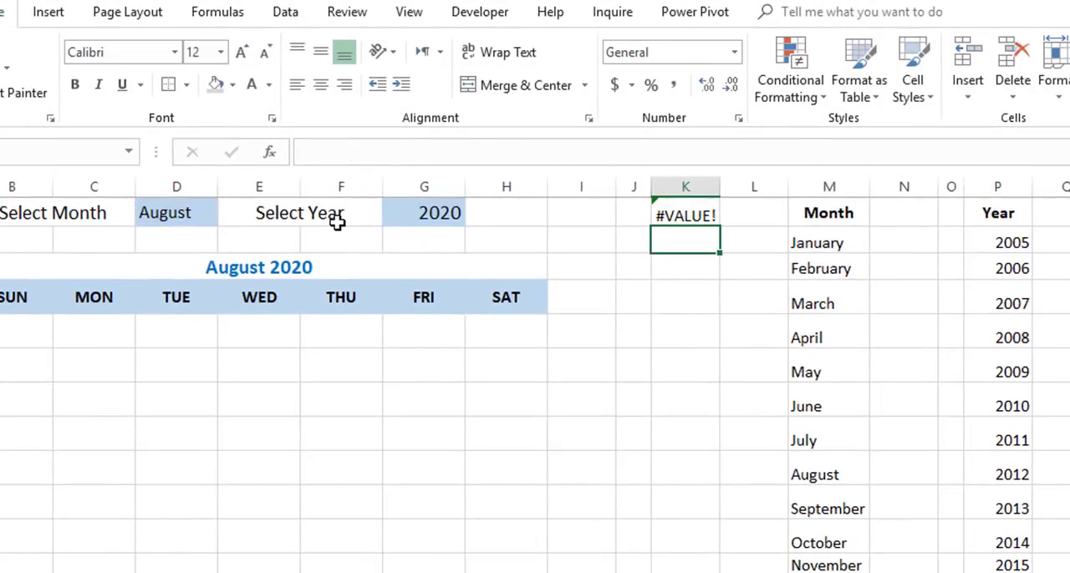
Number the months consecutively in column N beside their names, starting with 1 for January in N2.
click(890, 243)
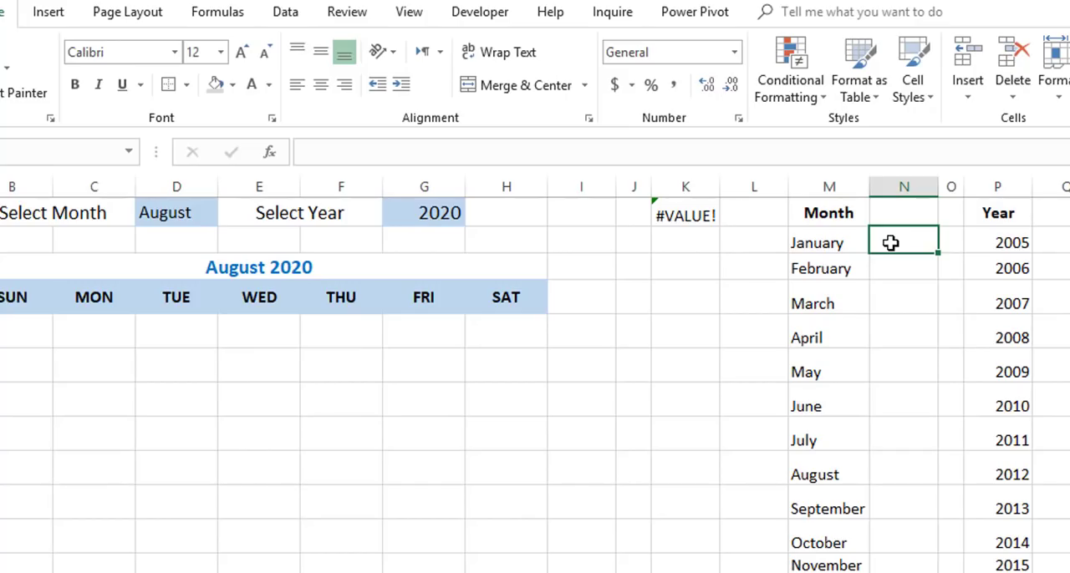
text(1)
key(ctrl+Return)
drag(939, 253, 949, 571)
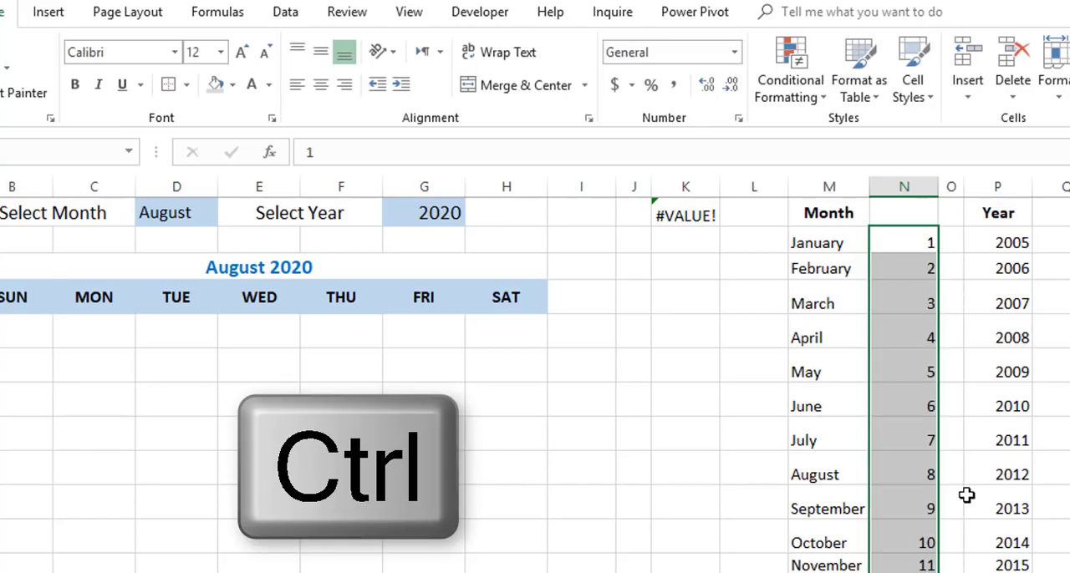
In K1's DATE formula, replace the month argument D1 with a VLOOKUP function that uses D1 as its lookup value.
click(672, 214)
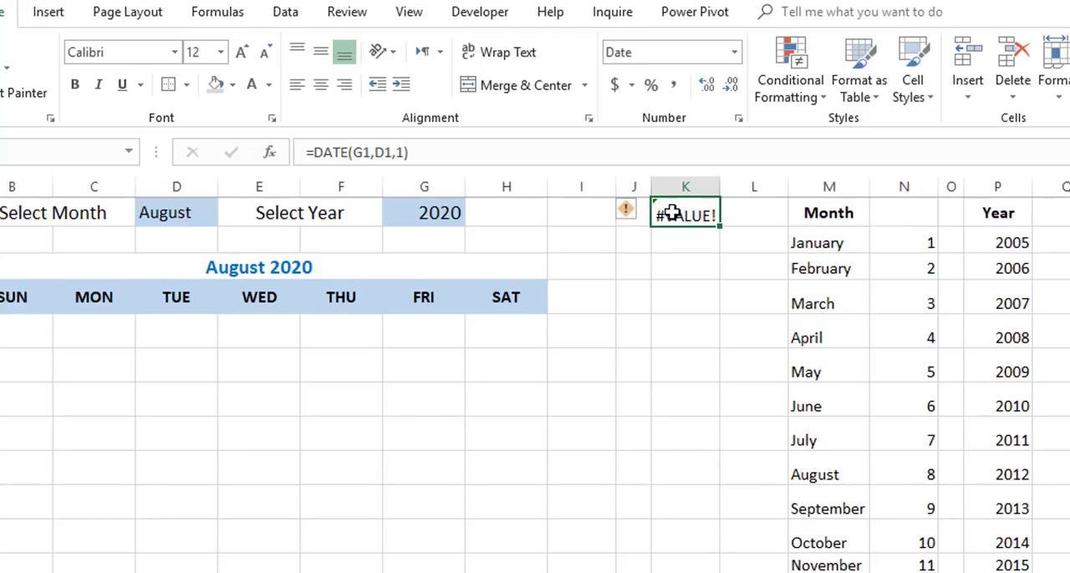
key(F2)
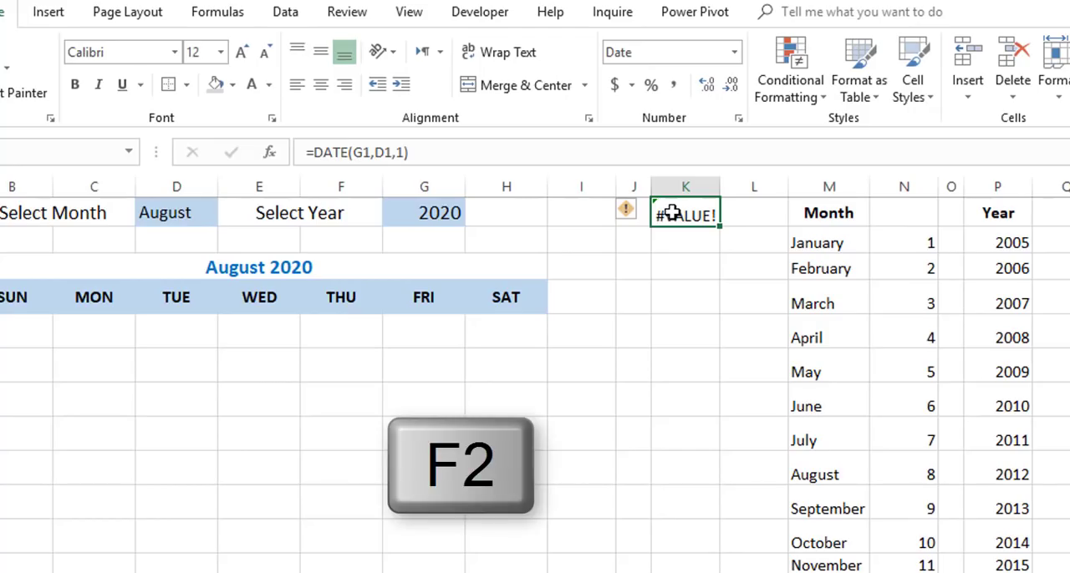
key(F2)
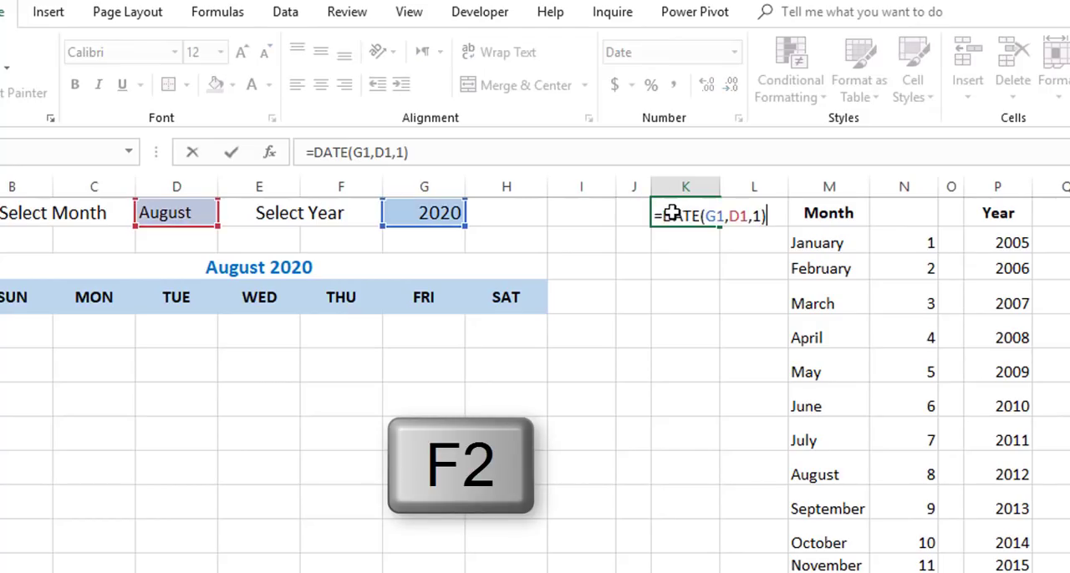
click(728, 217)
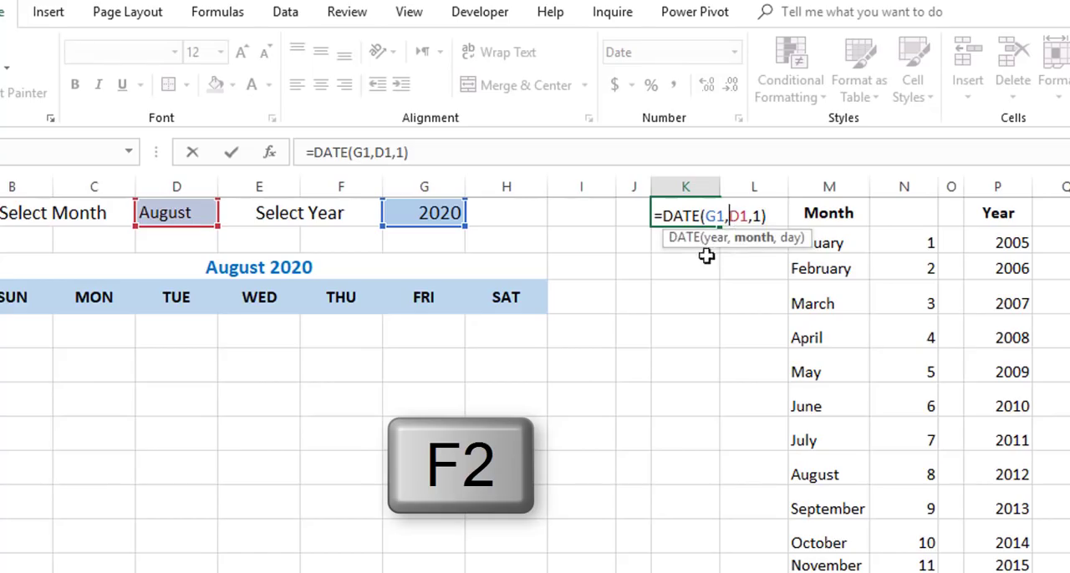
click(757, 242)
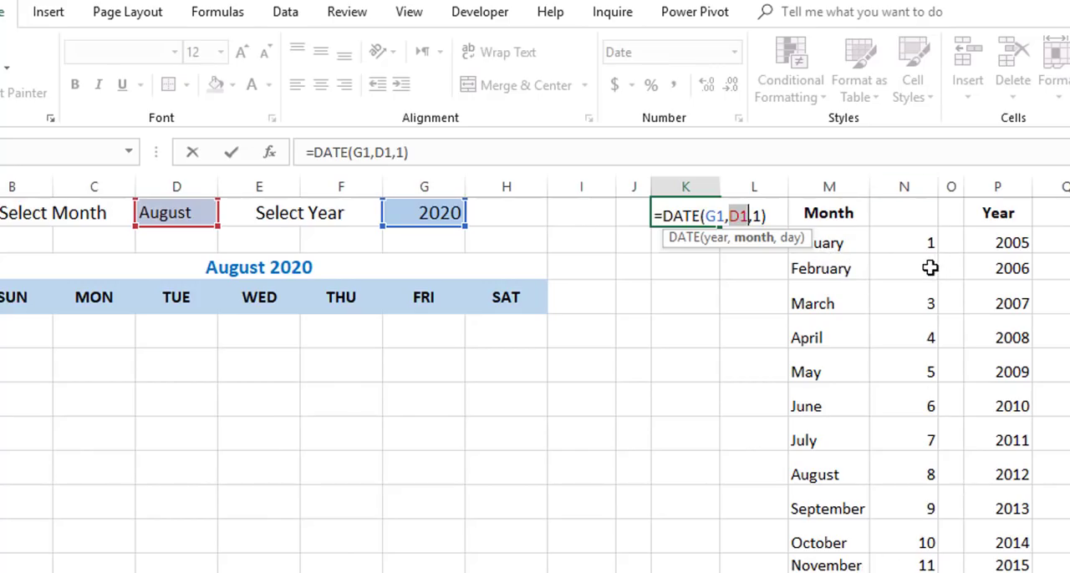
text(vl)
key(Tab)
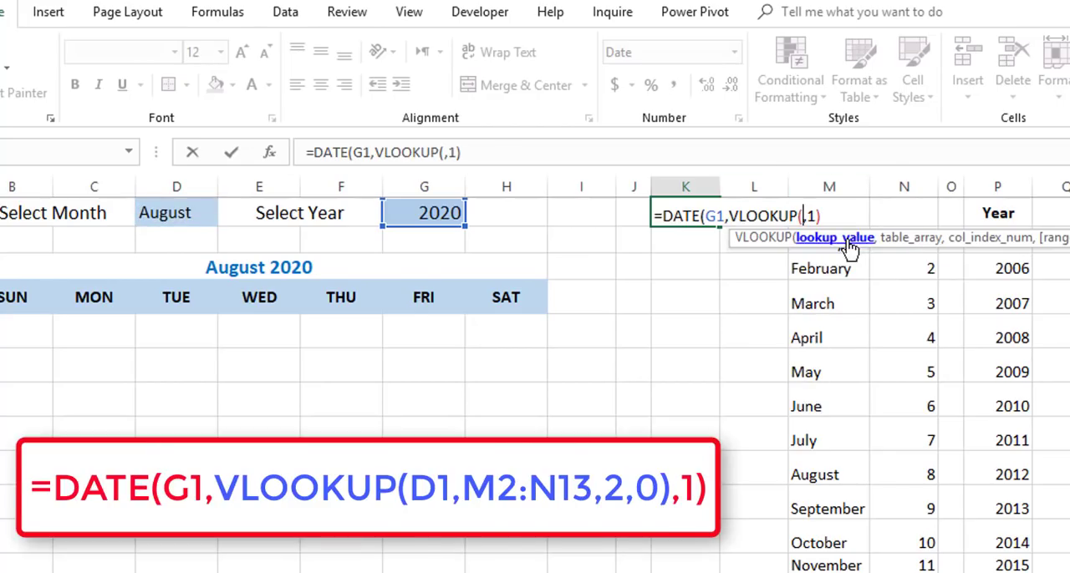
click(163, 214)
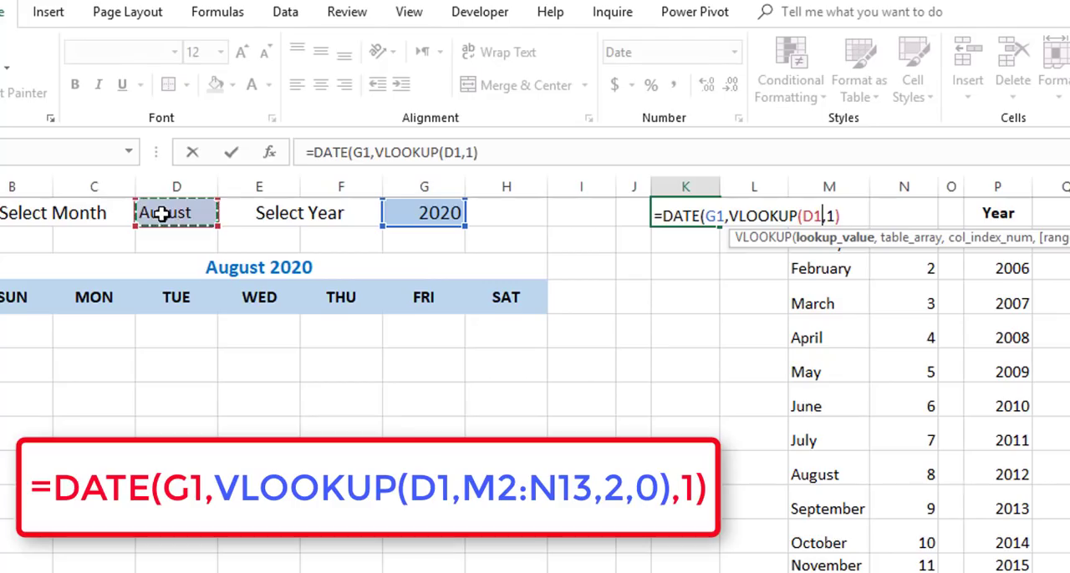
text(,)
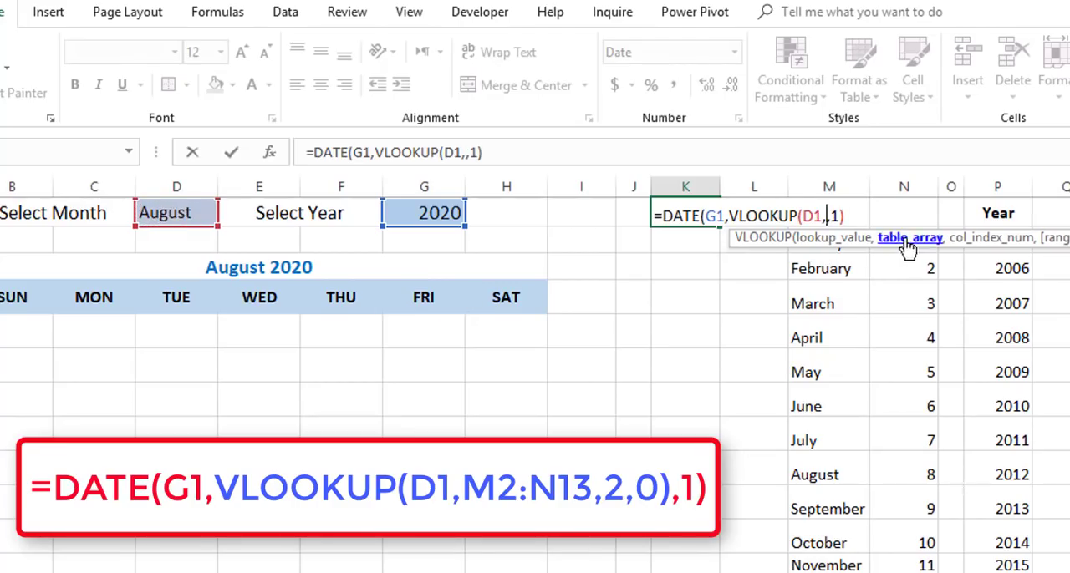
Complete the VLOOKUP in K1 with table range M2:N13, column index 2 and exact match 0, and enter the formula.
drag(947, 237, 573, 268)
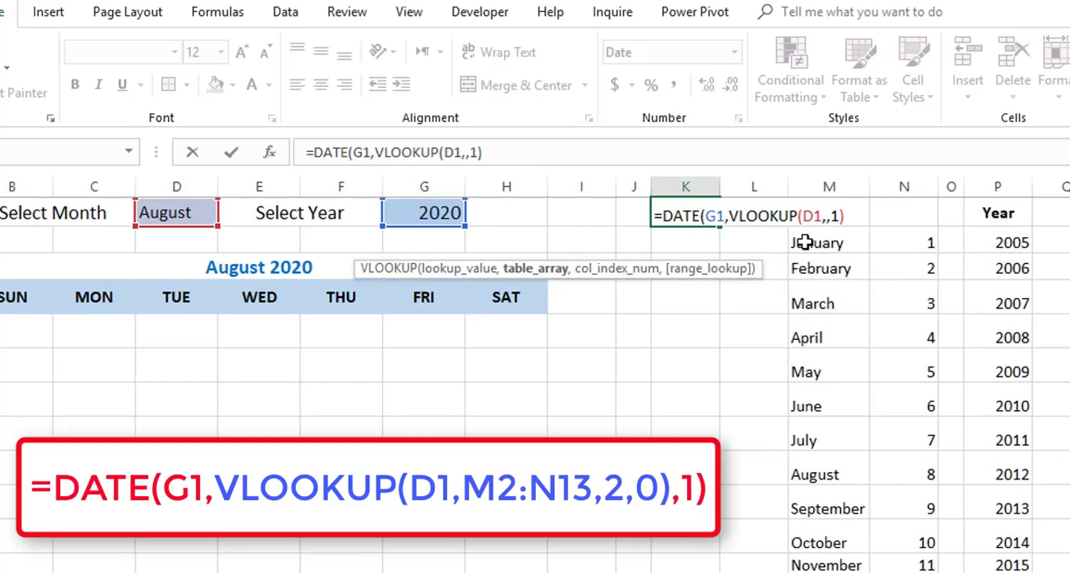
click(804, 242)
drag(804, 242, 899, 242)
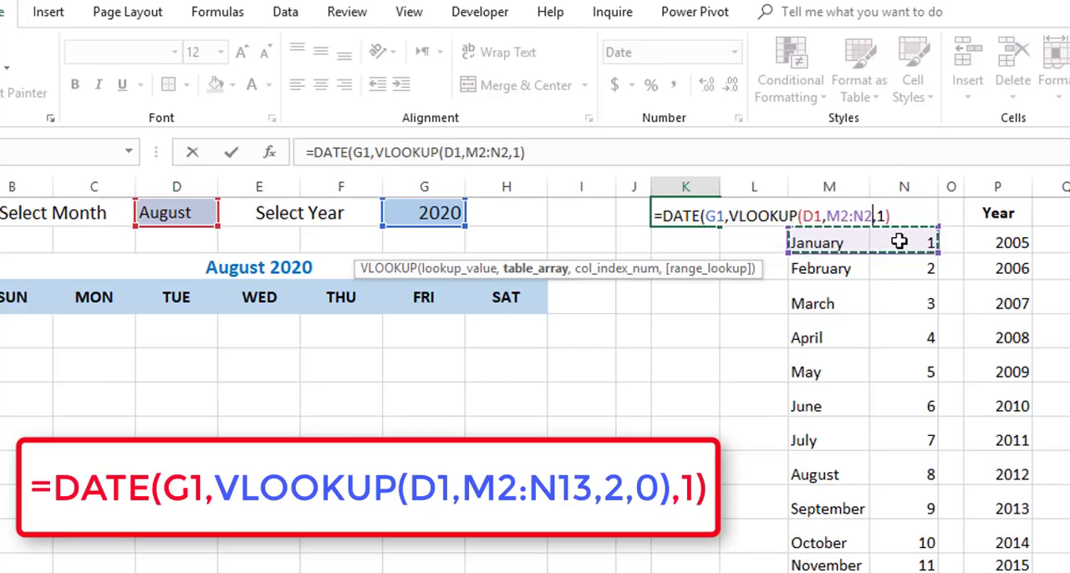
key(ctrl+shift+Down)
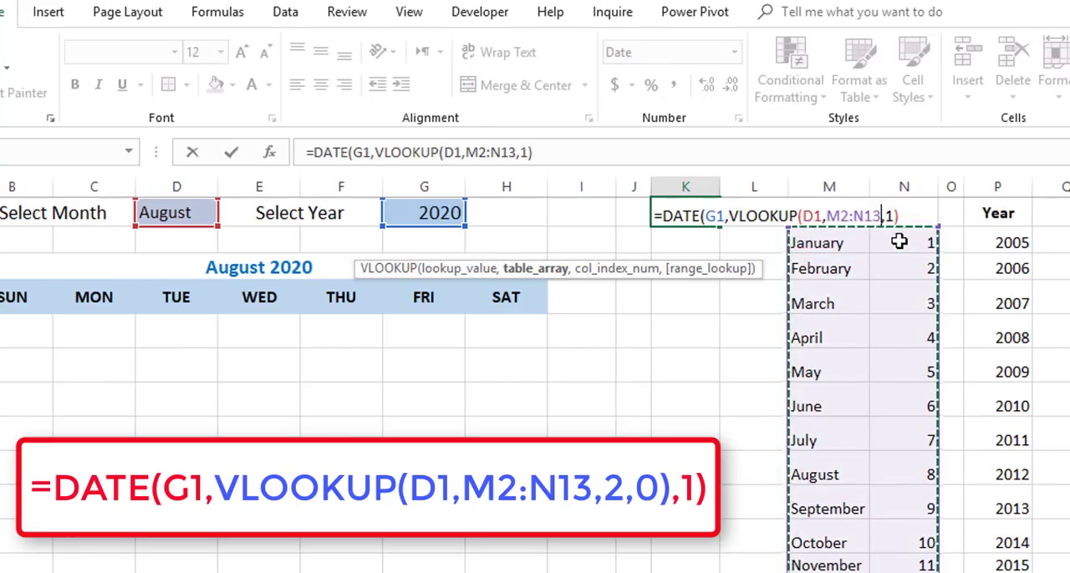
text(,)
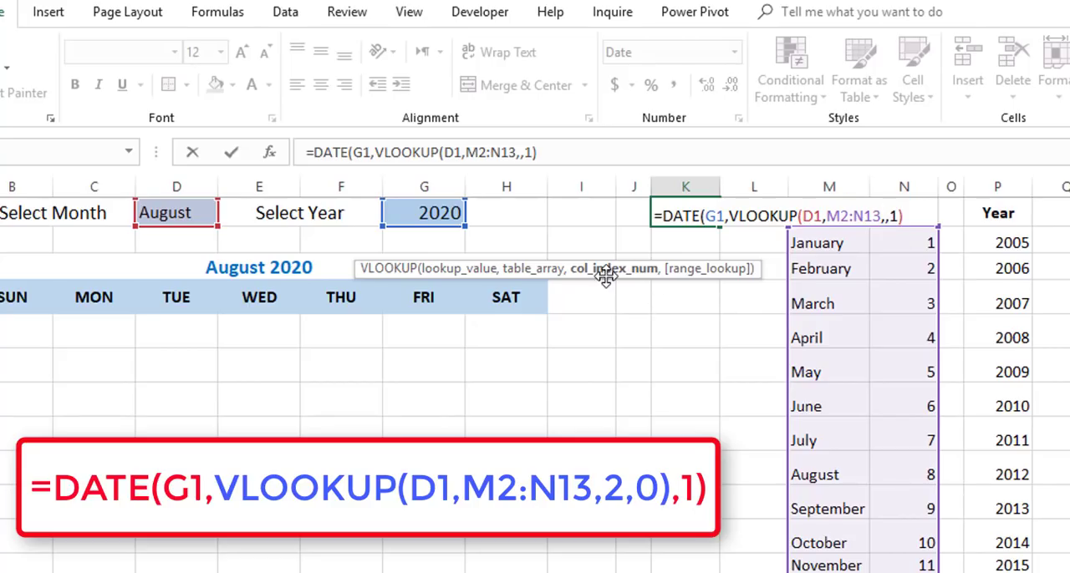
text(2,)
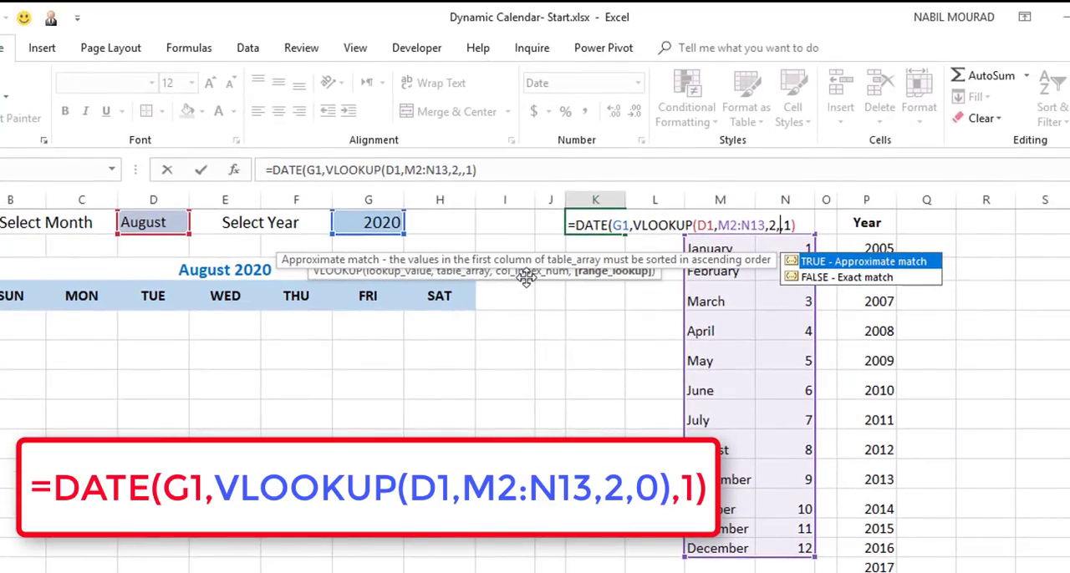
text(0))
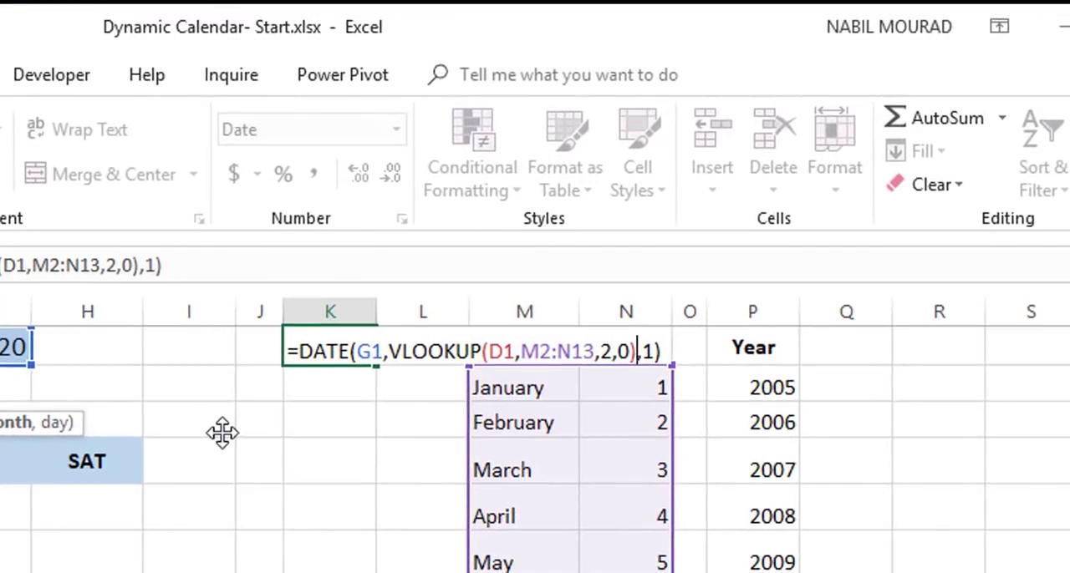
key(Return)
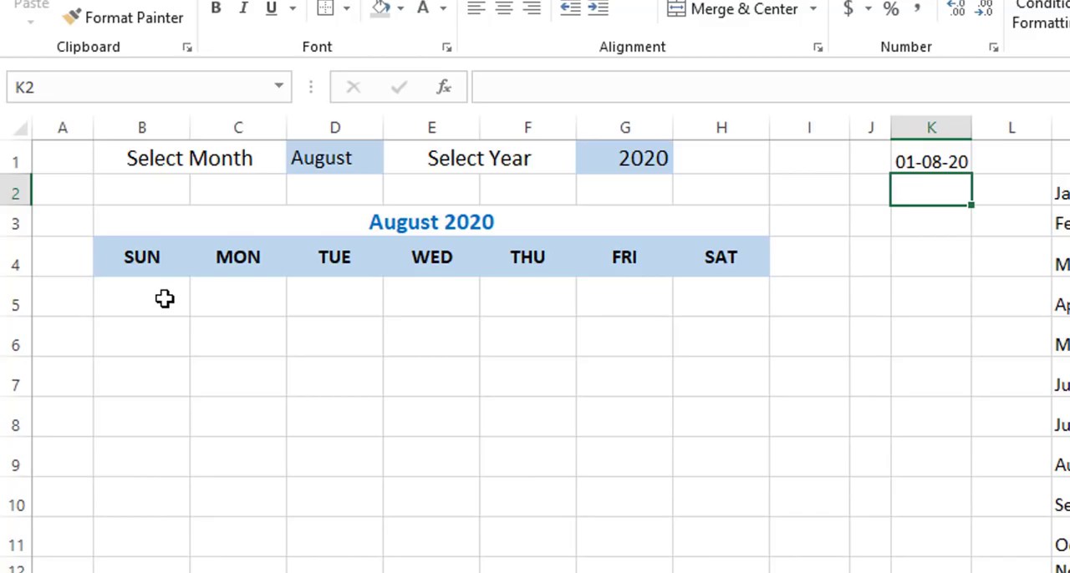
Name the first-of-month date cell K1 Start.
click(922, 157)
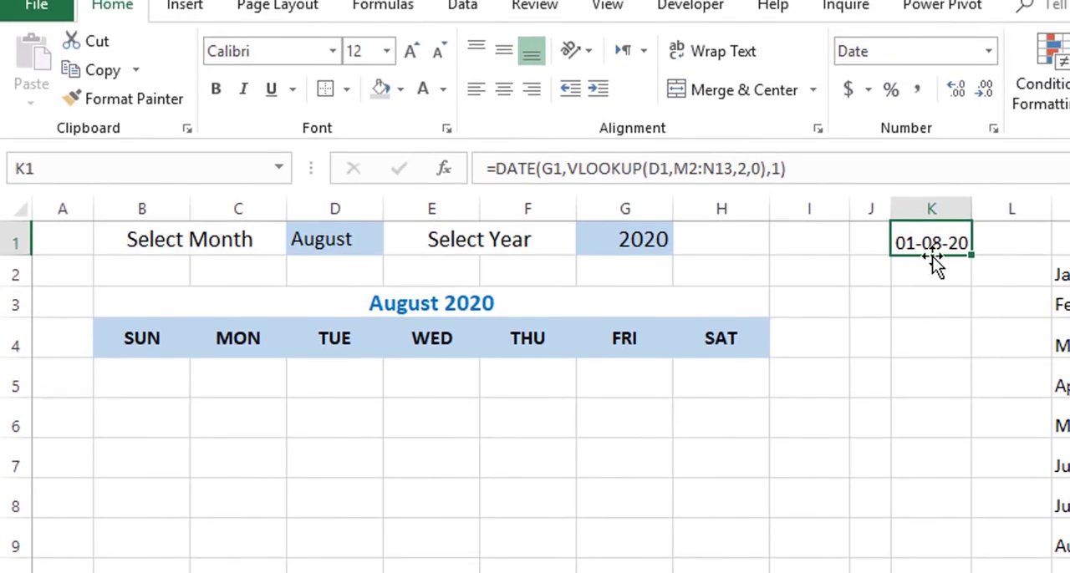
click(44, 168)
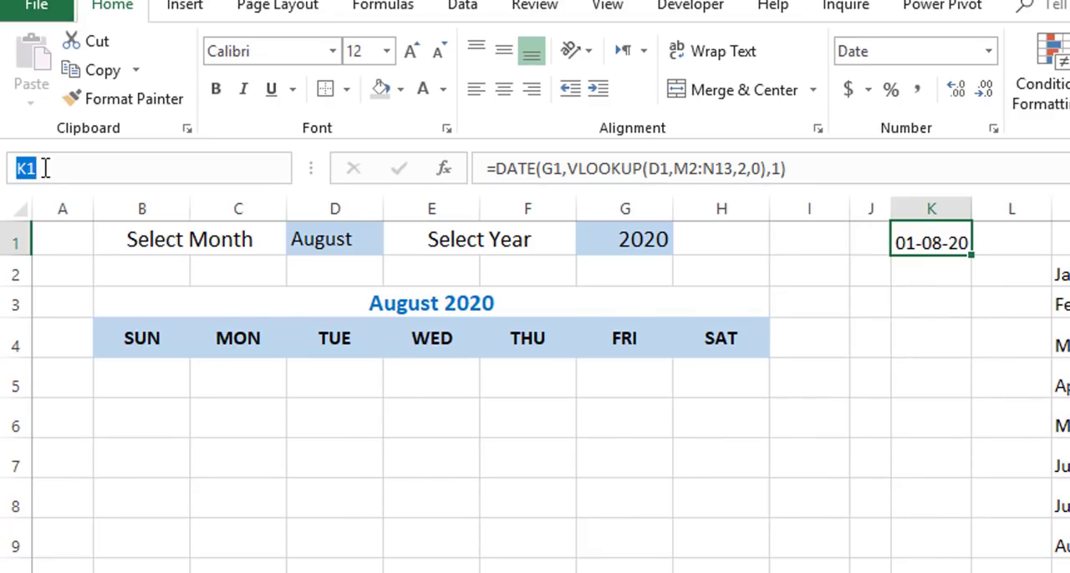
text(Start)
key(Return)
Enter the formula =WEEKDAY(Start) in cell K3 for the weekday number of the month's first day.
click(947, 301)
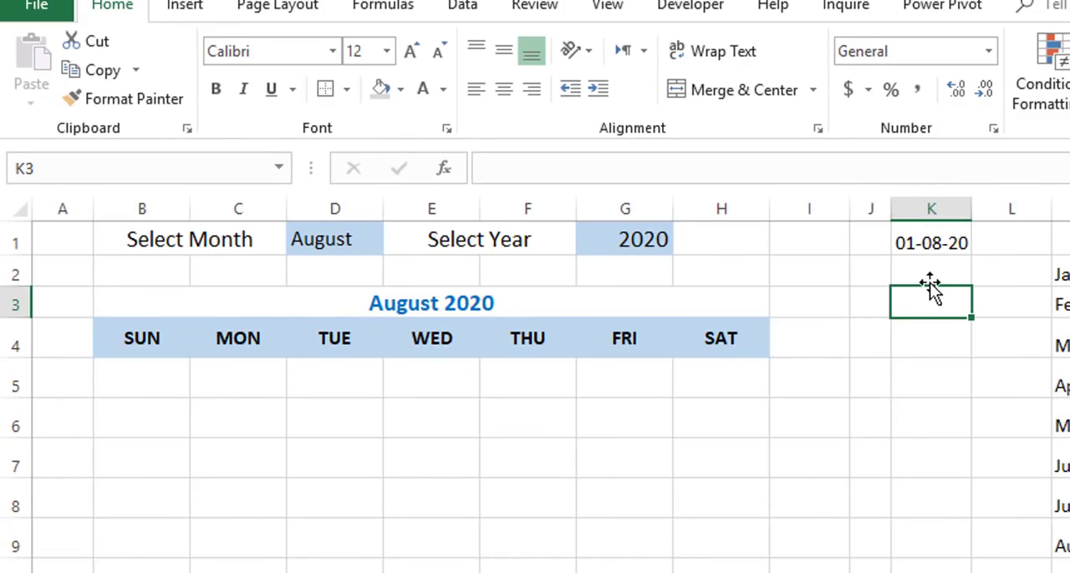
text(=weed)
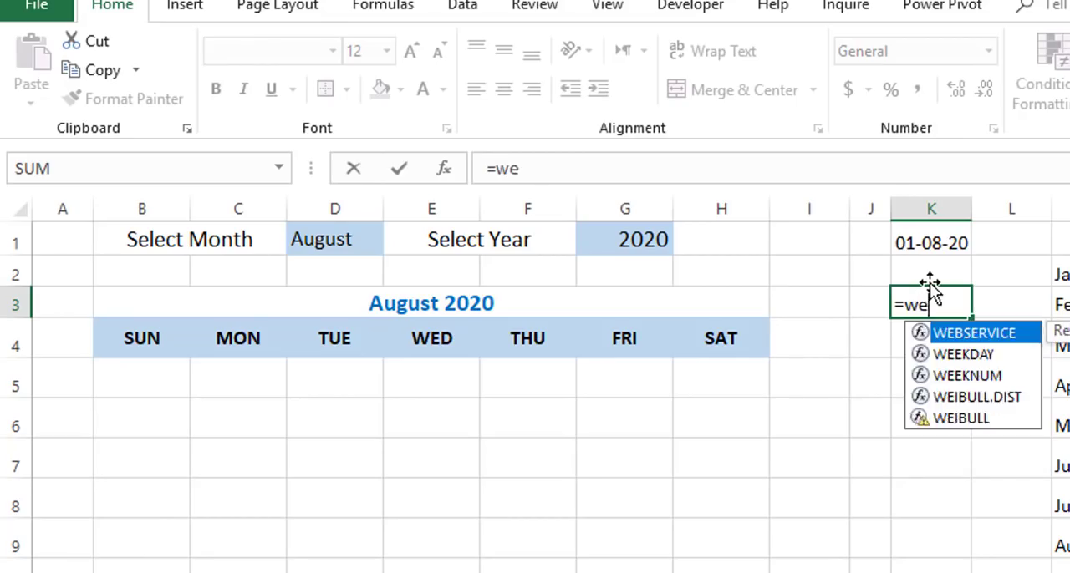
text(k)
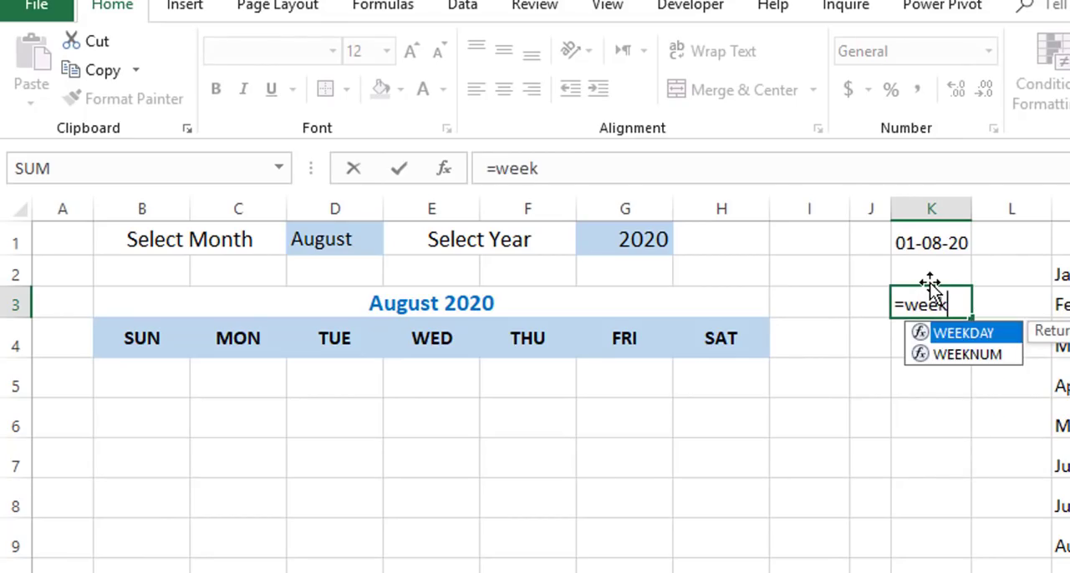
key(Tab)
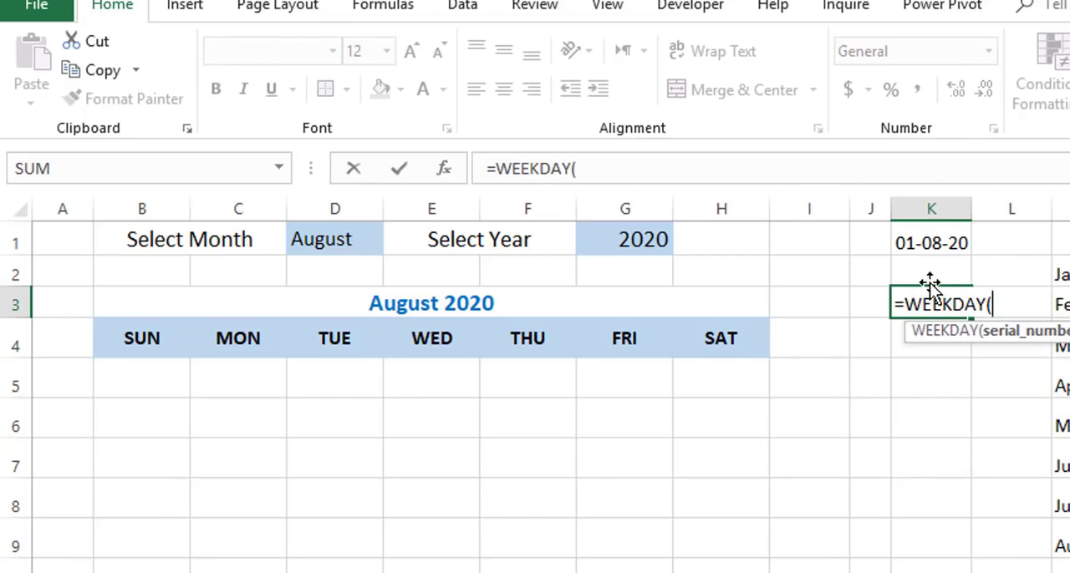
click(938, 242)
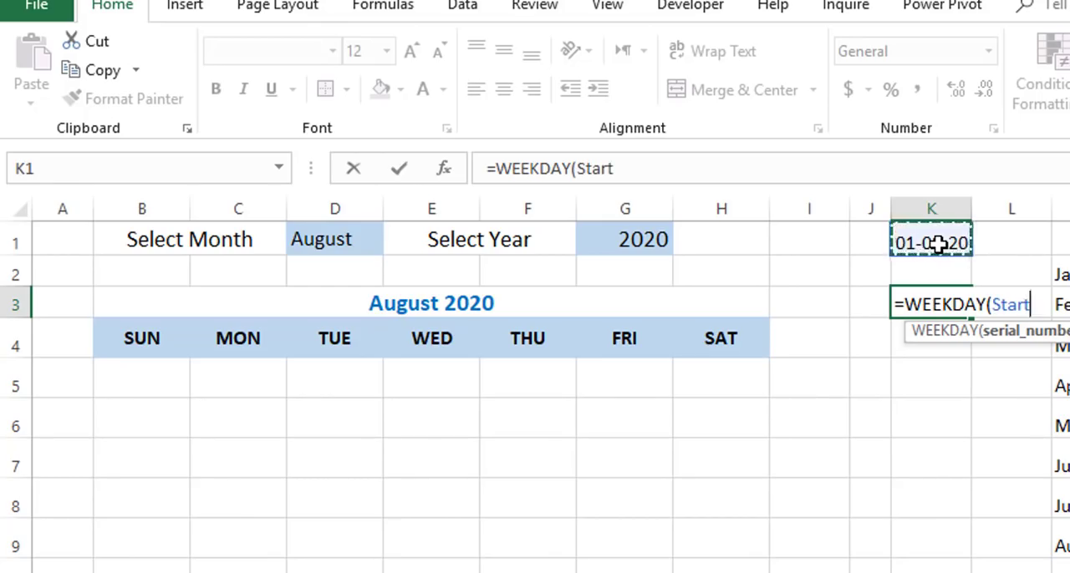
text())
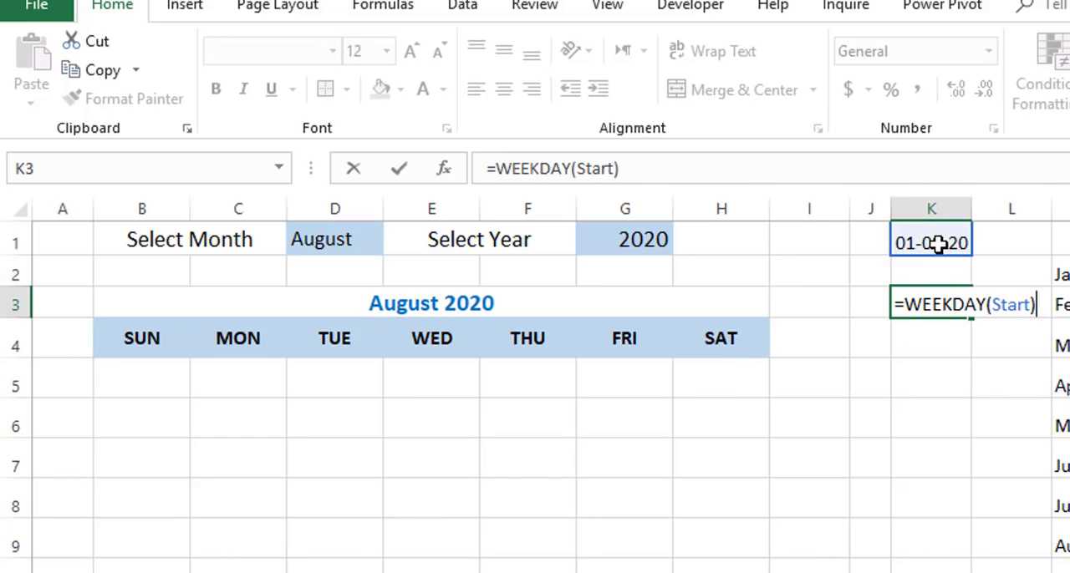
key(Return)
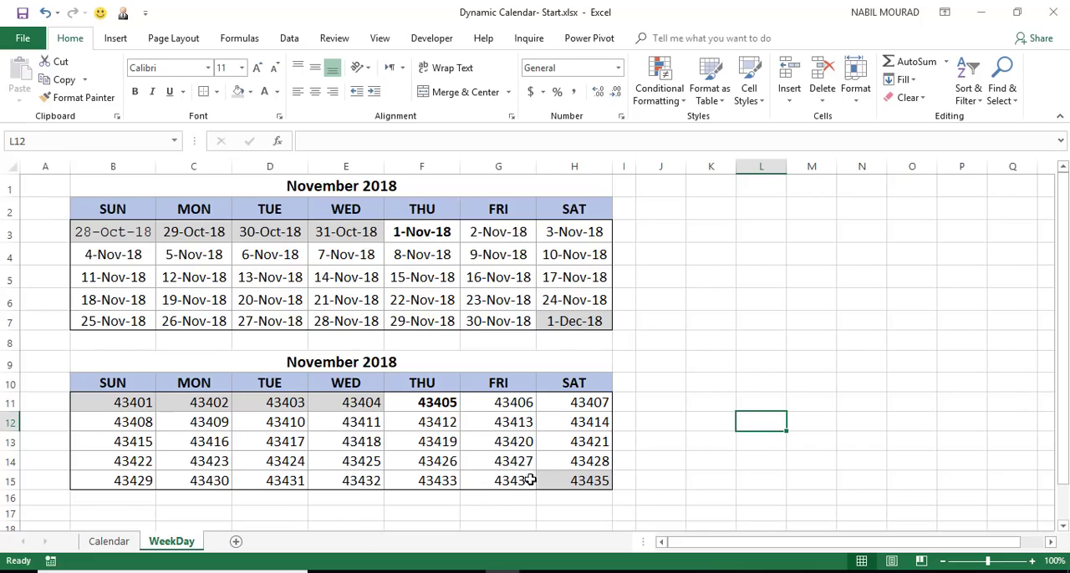
On the WeekDay sheet, enter =WEEKDAY(B11) in B8 and fill it across to H8.
click(437, 404)
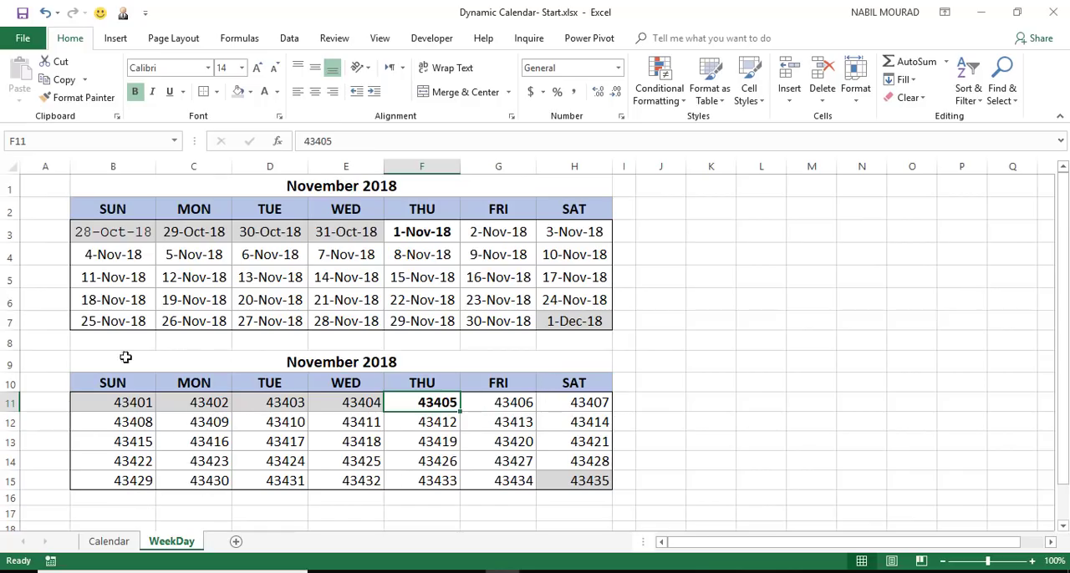
click(103, 342)
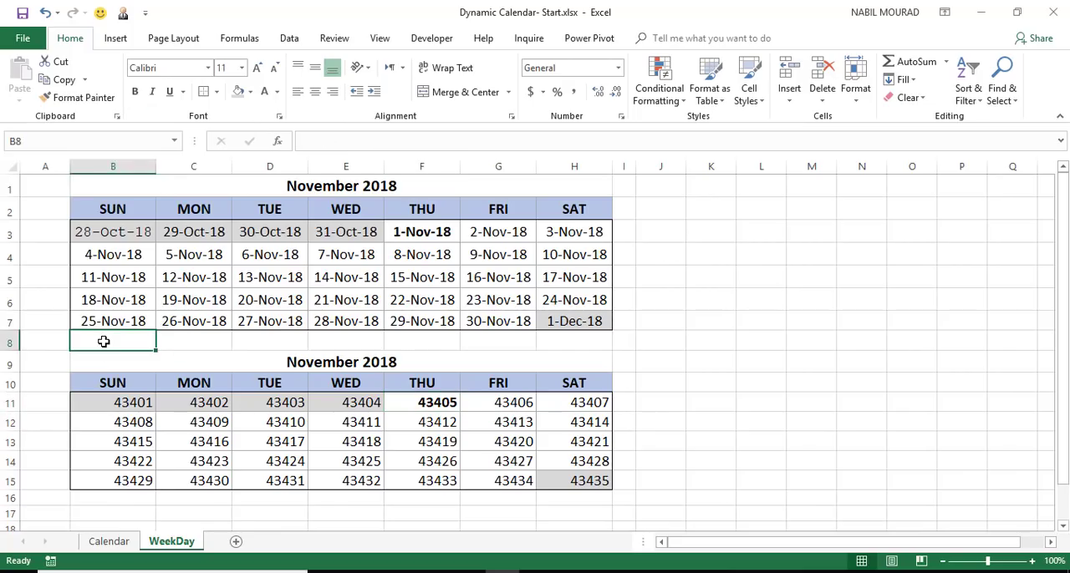
text(=WEEKDAY()
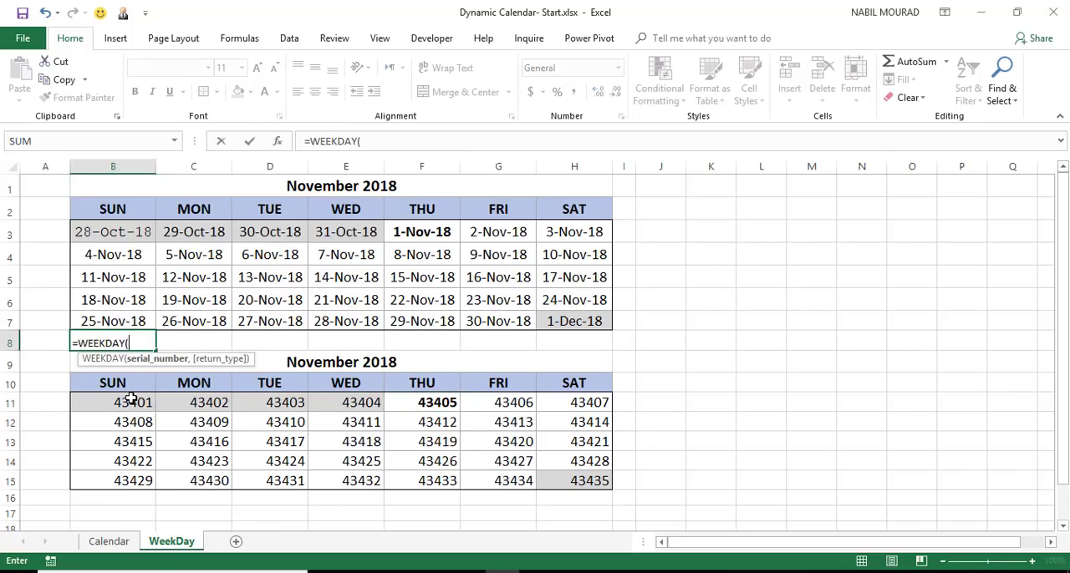
click(117, 403)
text())
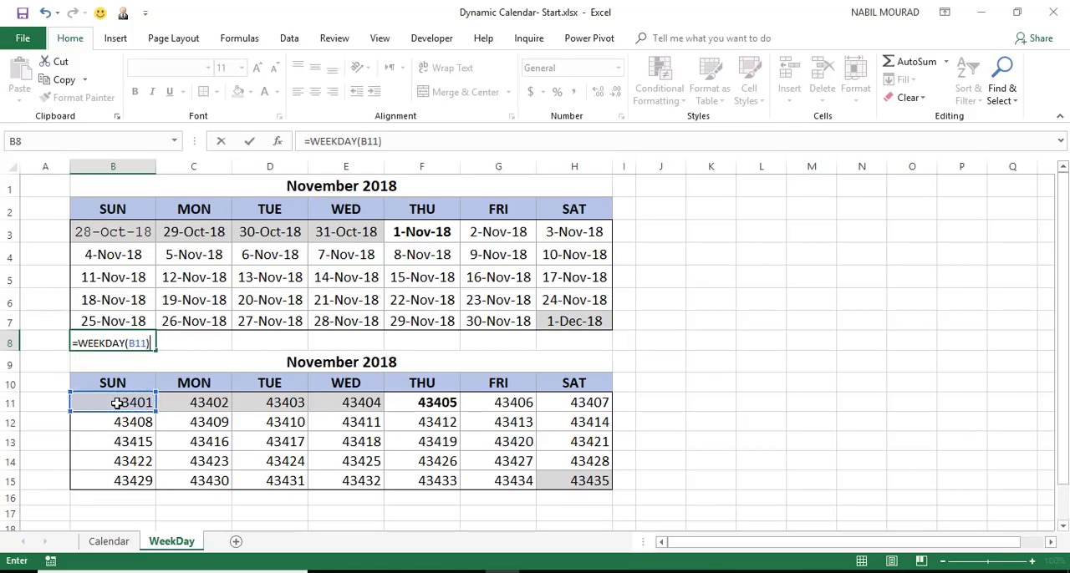
key(ctrl+Return)
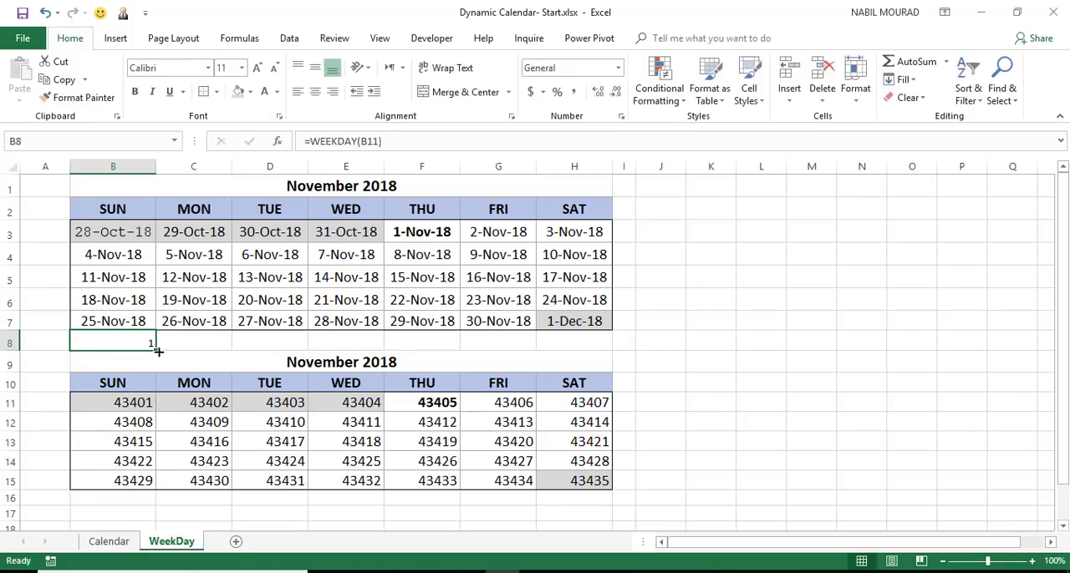
drag(155, 346, 617, 355)
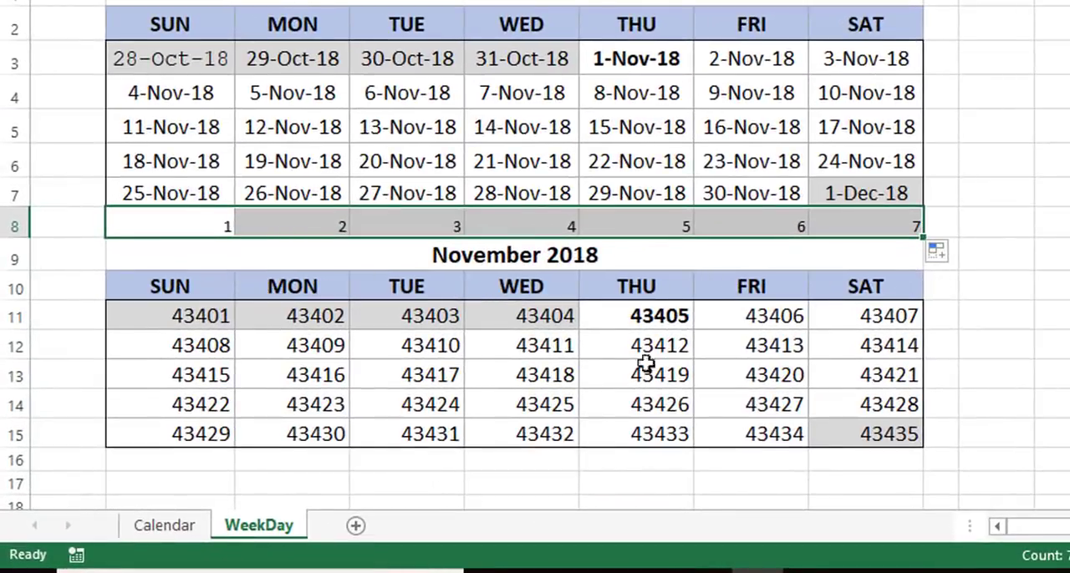
Compare the November 1 serial number in F11 with its weekday number in F8.
click(644, 321)
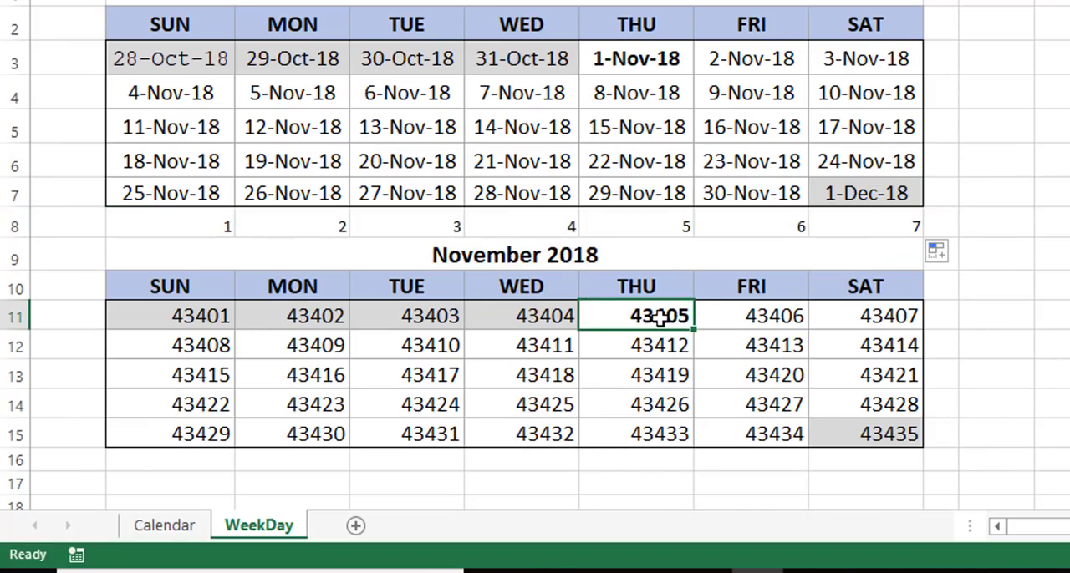
key(Up)
key(Up)
key(Up)
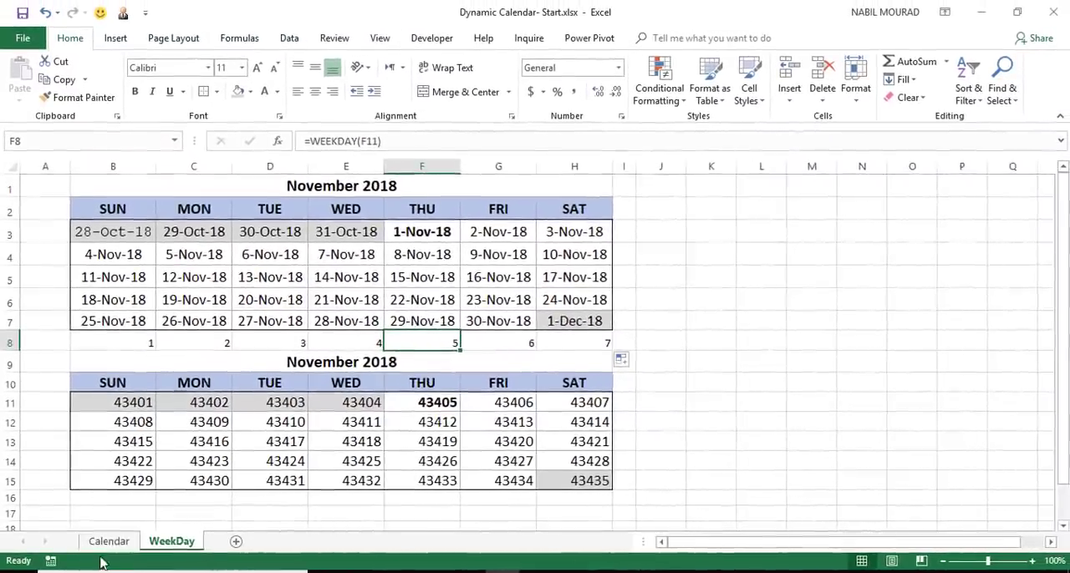
On the Calendar sheet, enter =Start-(WEEKDAY(Start)-1) in B5 for the first Sunday of the grid.
click(114, 540)
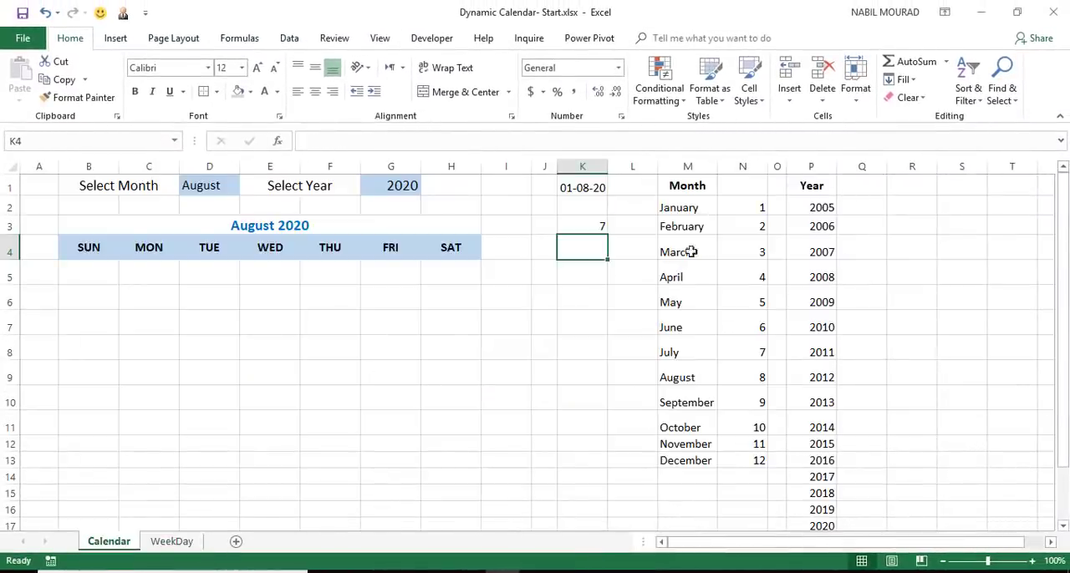
click(579, 184)
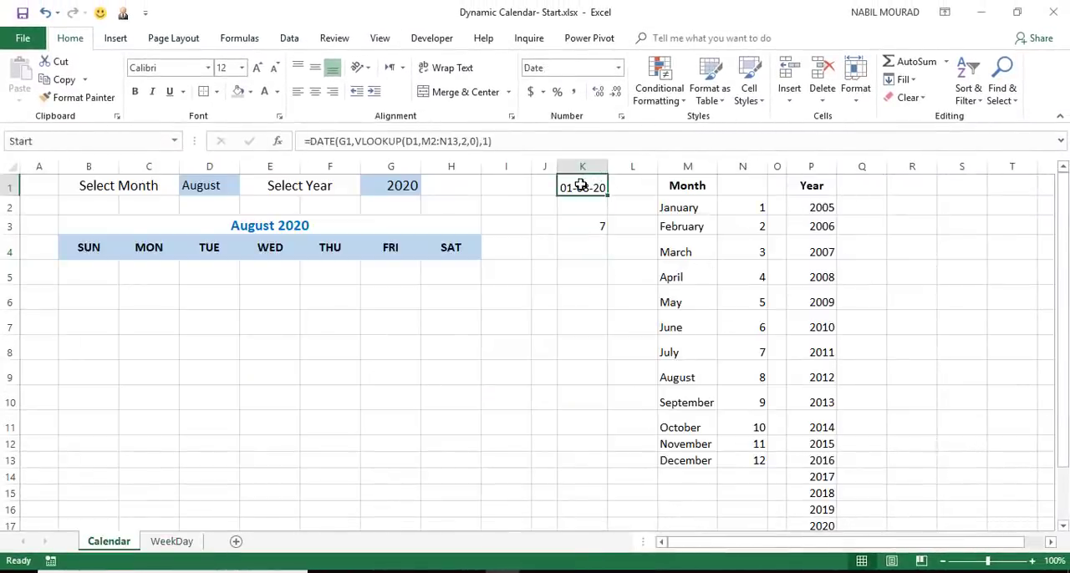
click(87, 276)
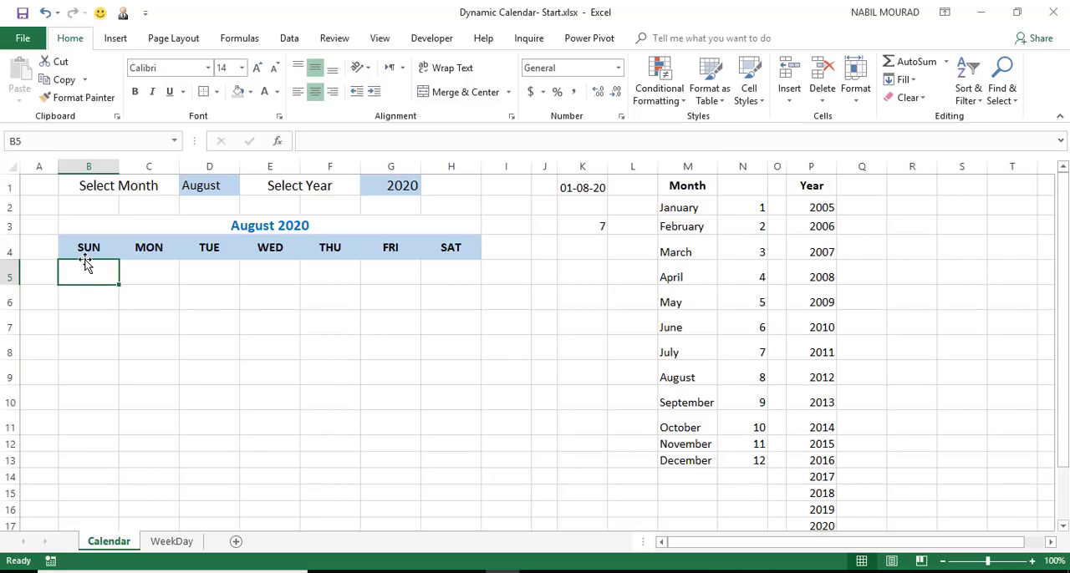
text(=Start)
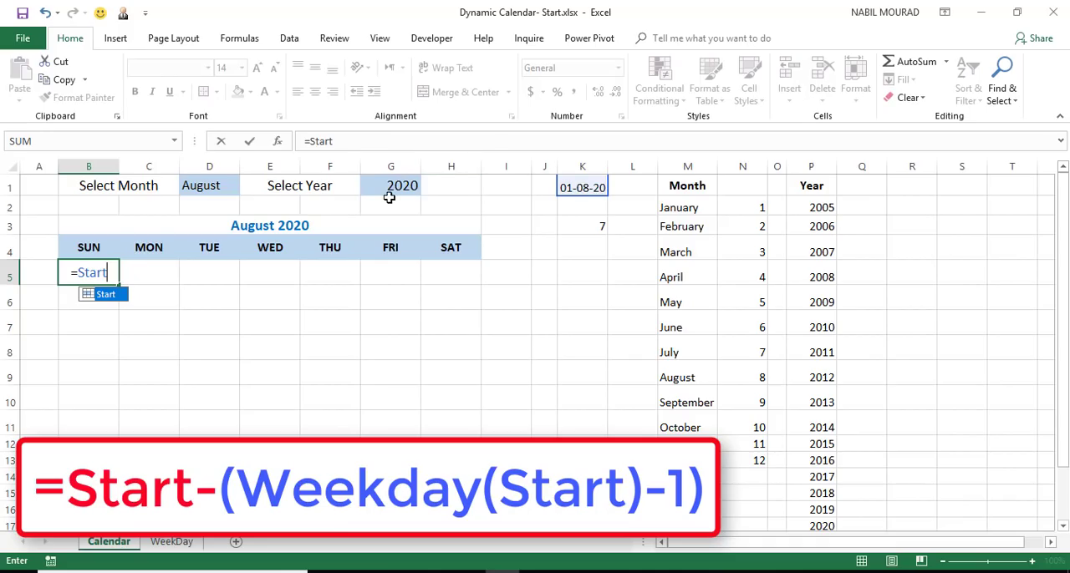
text(-)
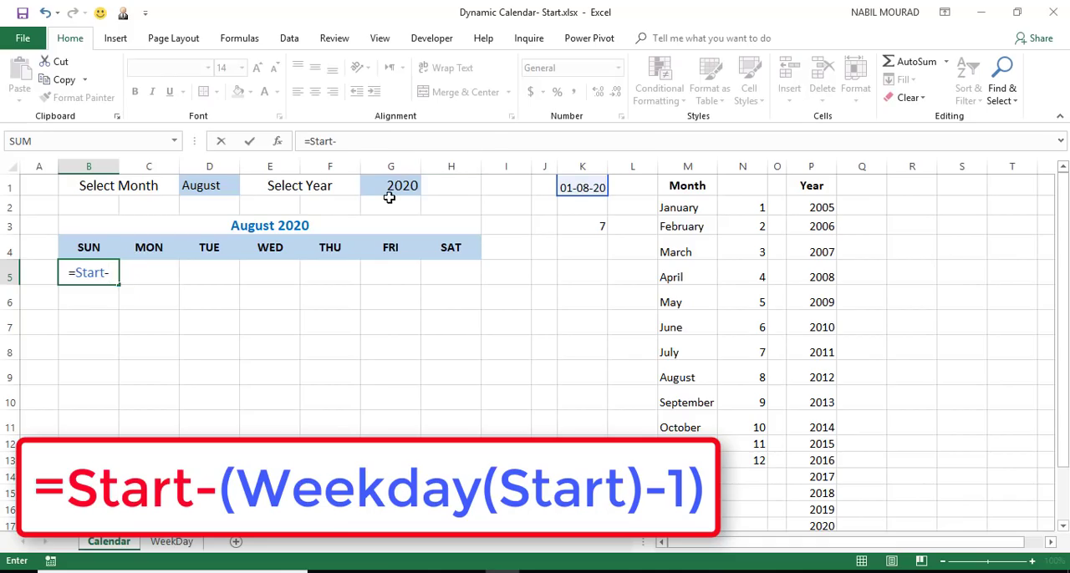
text((week)
key(Tab)
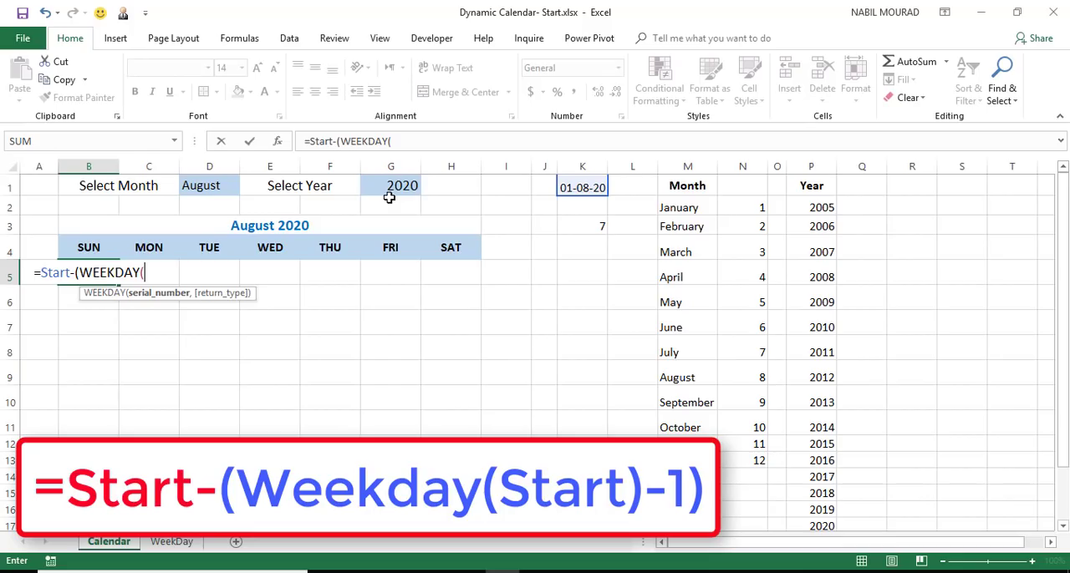
text(start))
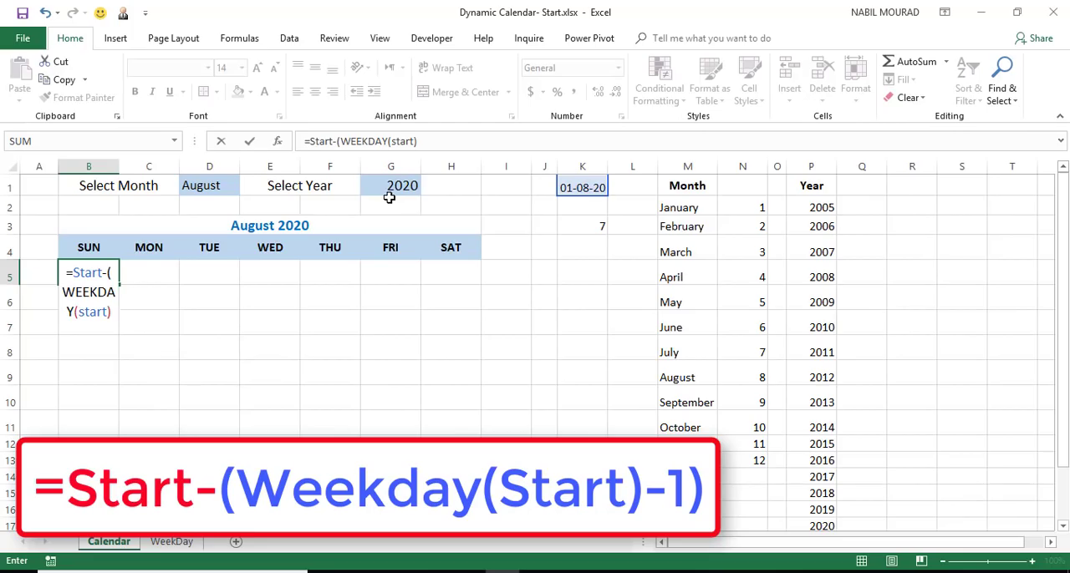
text(-1))
key(Return)
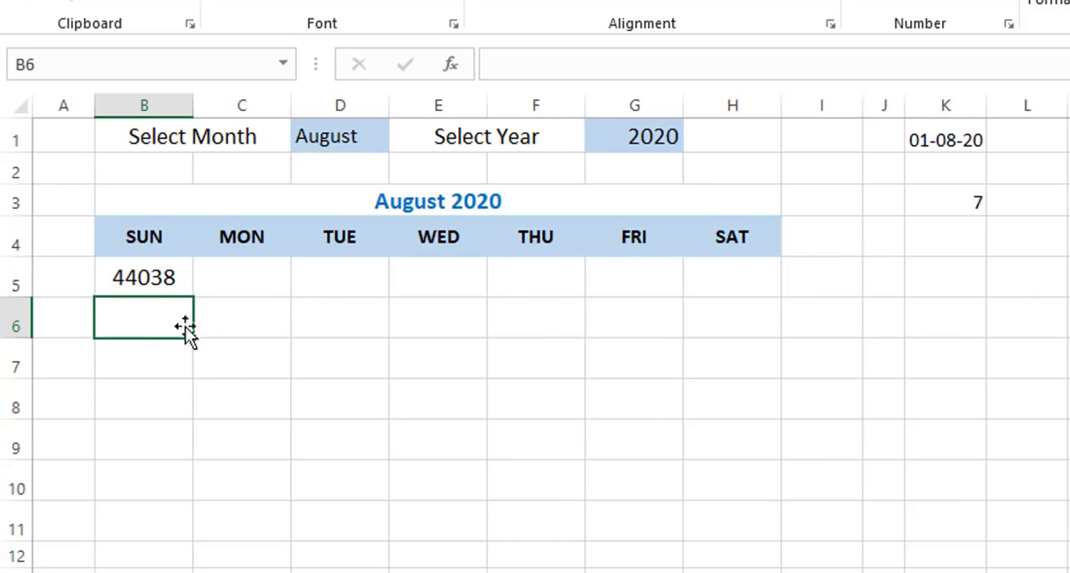
Select the remaining calendar cells B6:H10 and C5:H5 together, with C5 as the active cell.
drag(159, 317, 717, 478)
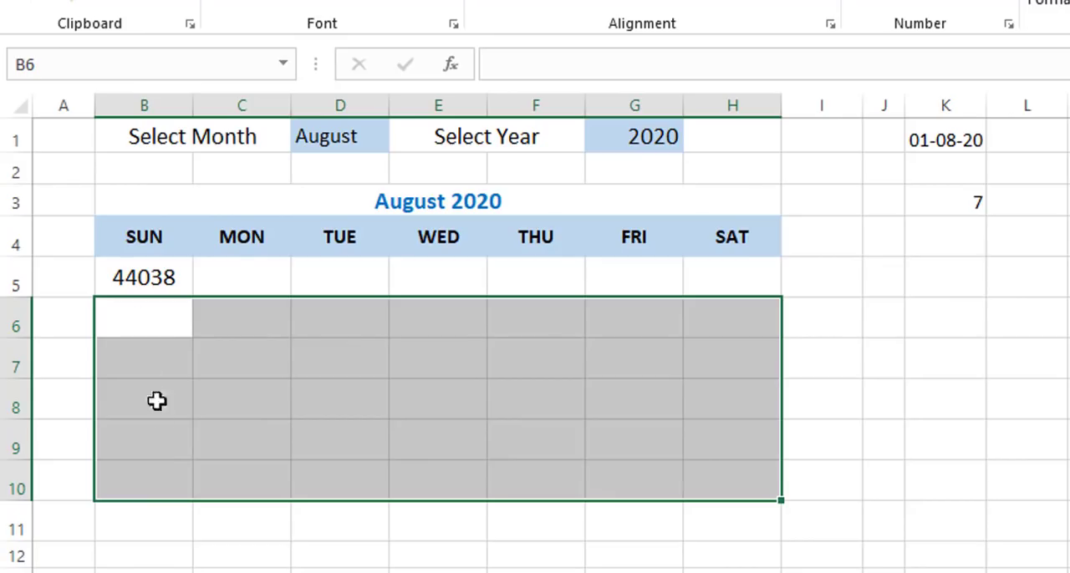
key(ctrl)
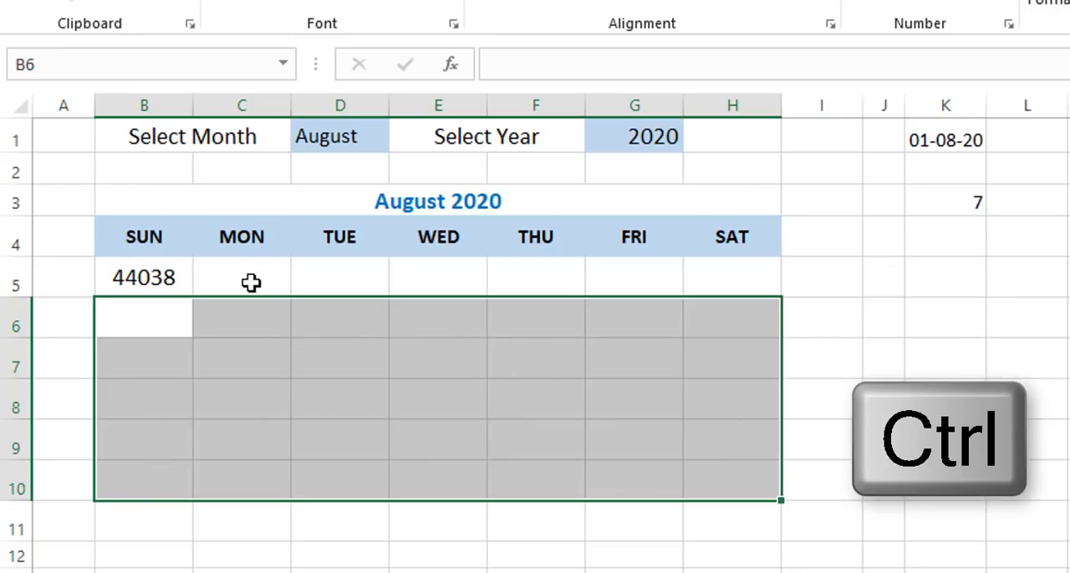
drag(248, 282, 704, 288)
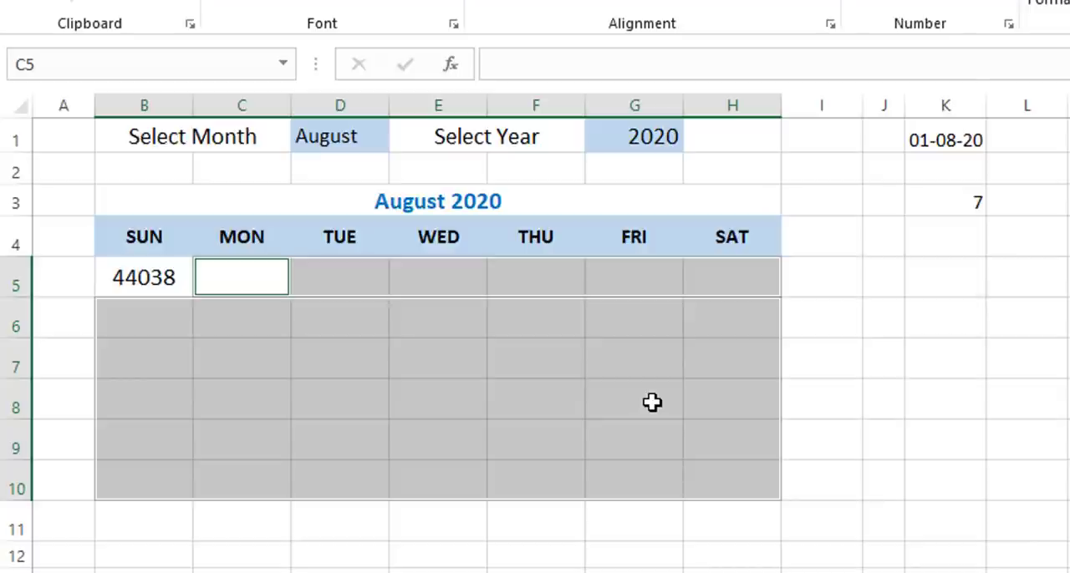
text(=if)
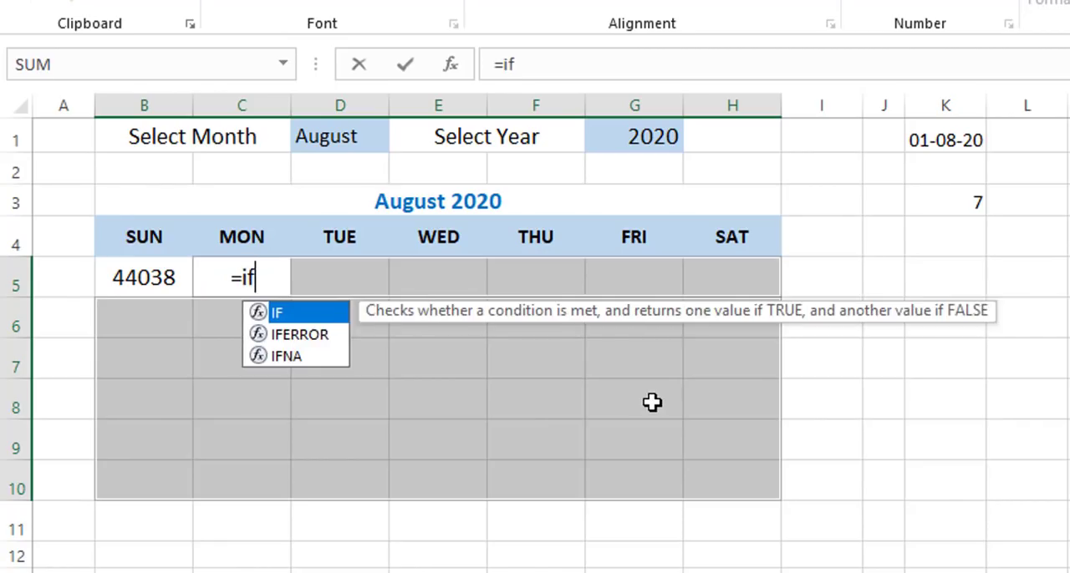
key(Tab)
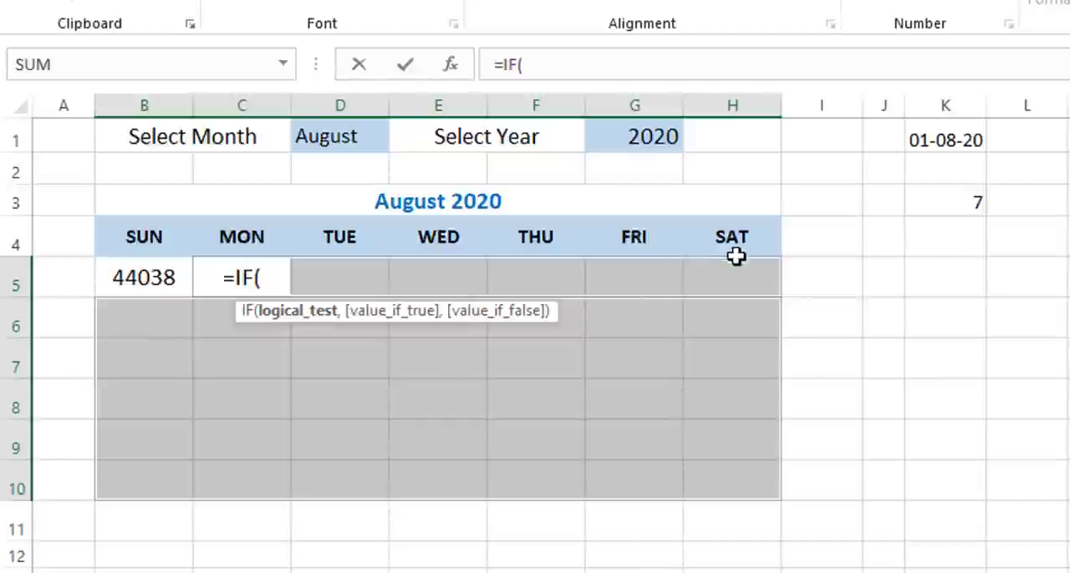
key(Escape)
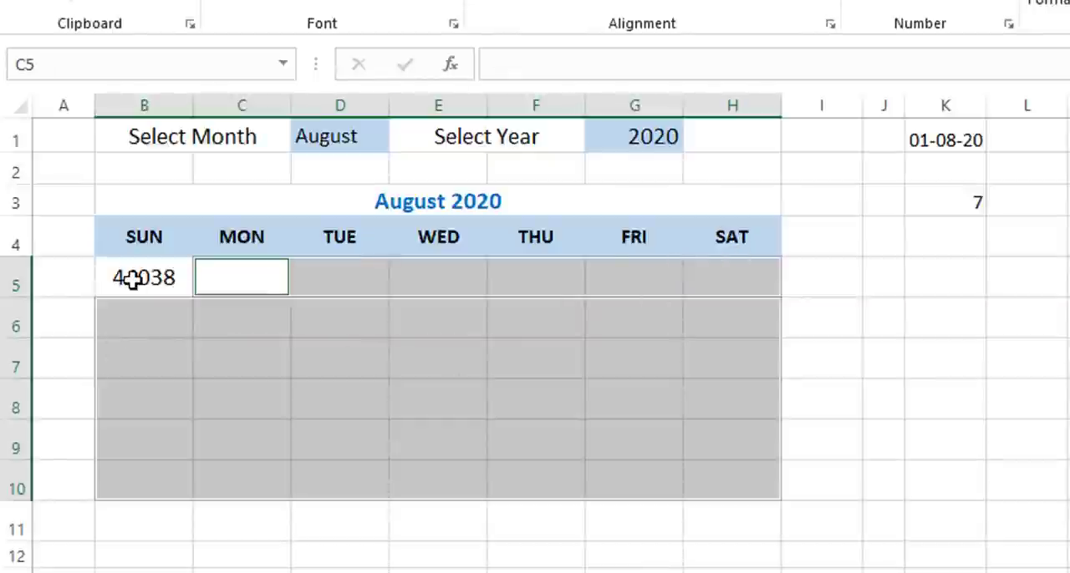
Fill all the selected calendar cells at once with the formula =IF(B5<>"",B5+1,$H4+1), written for C5.
text(=IF()
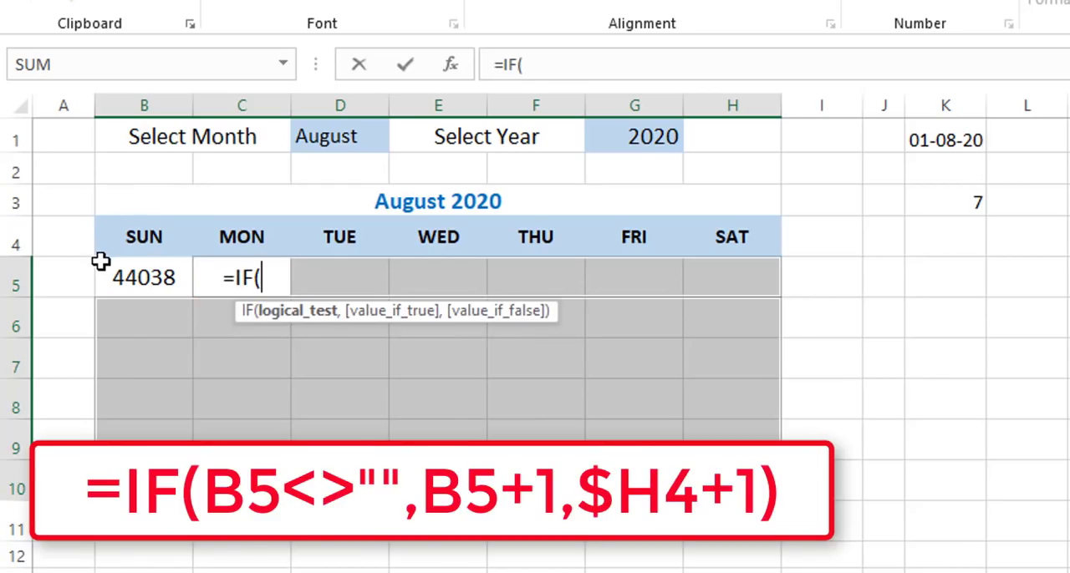
click(125, 276)
text(<>)
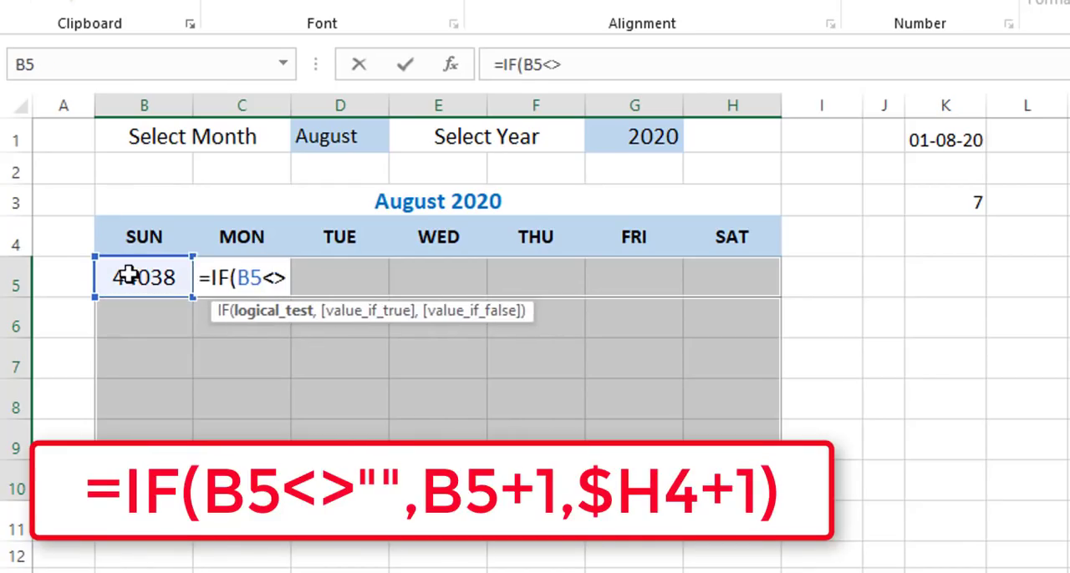
text("")
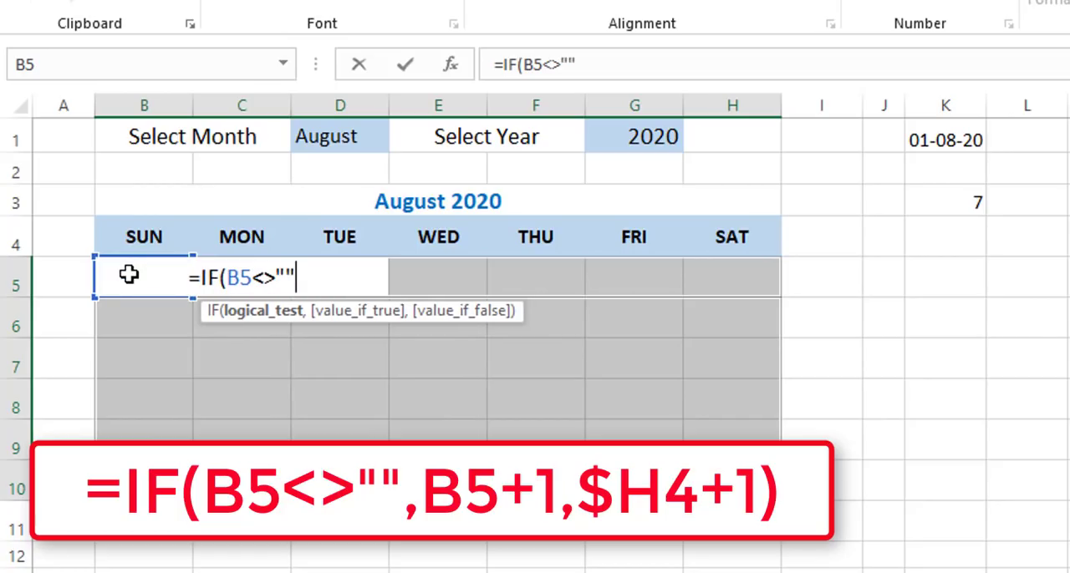
text(,)
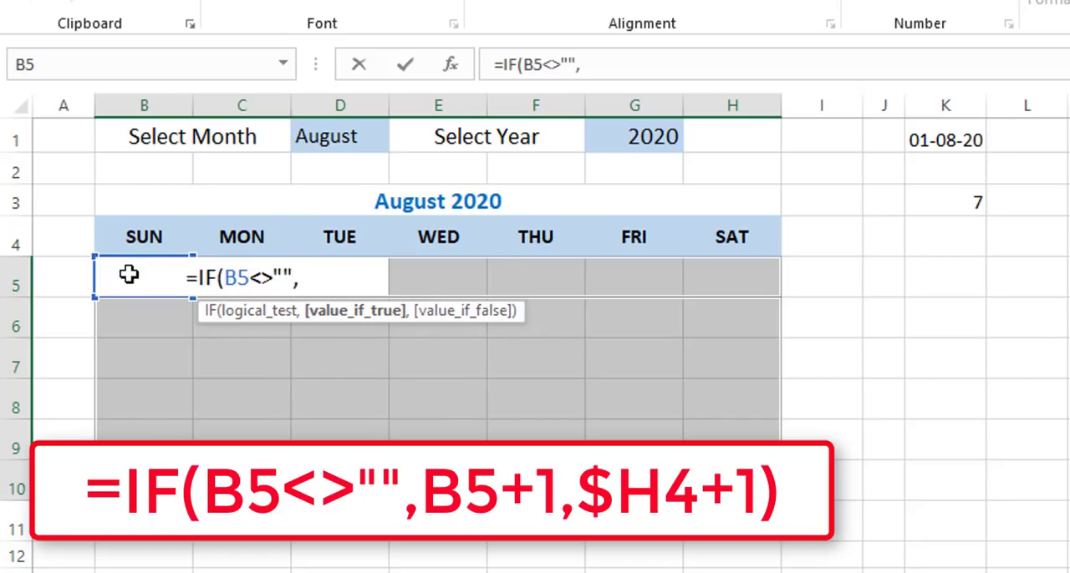
click(147, 317)
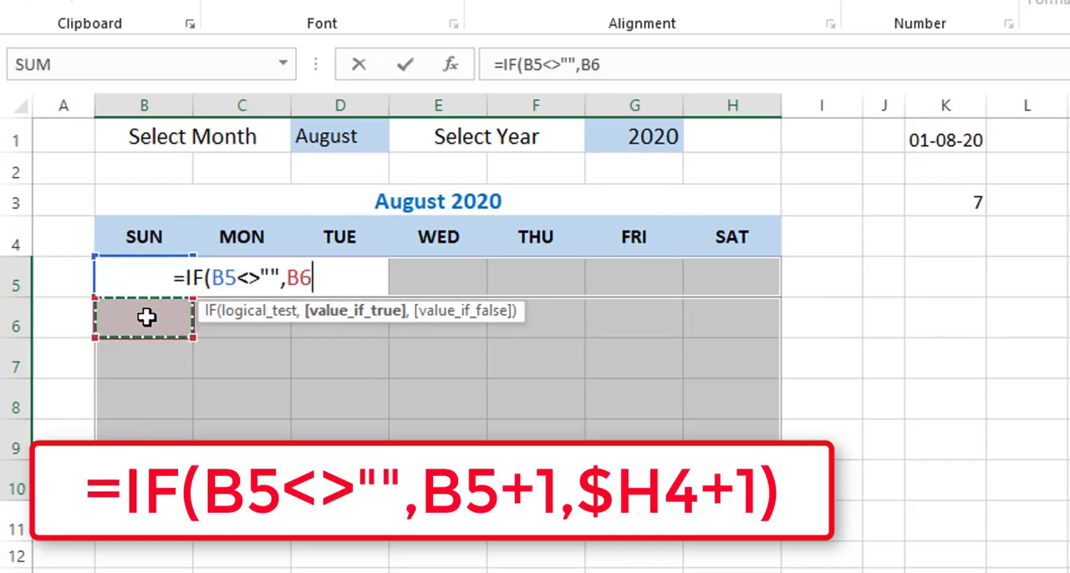
key(Up)
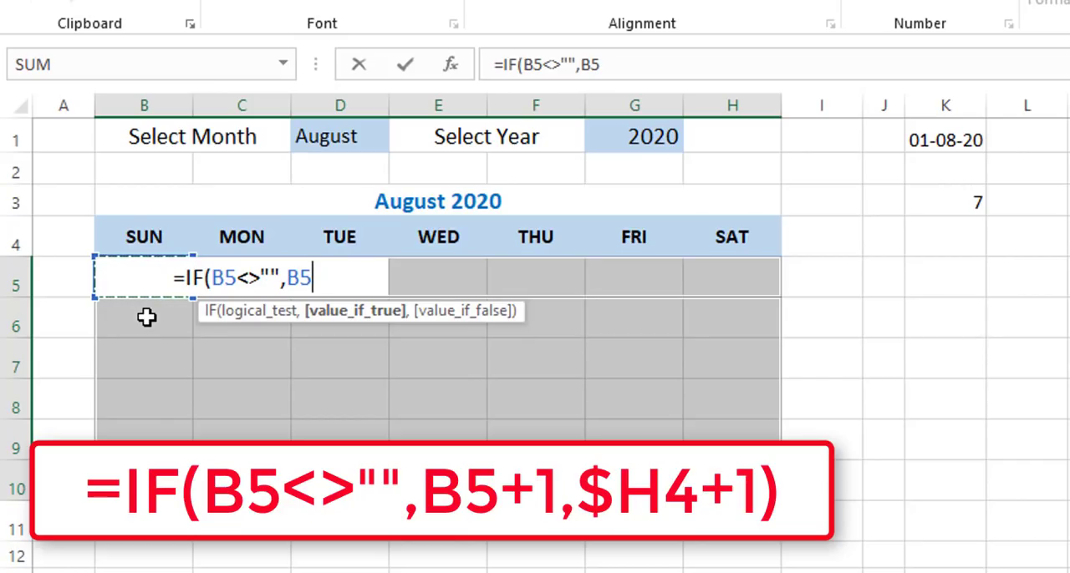
text(+1)
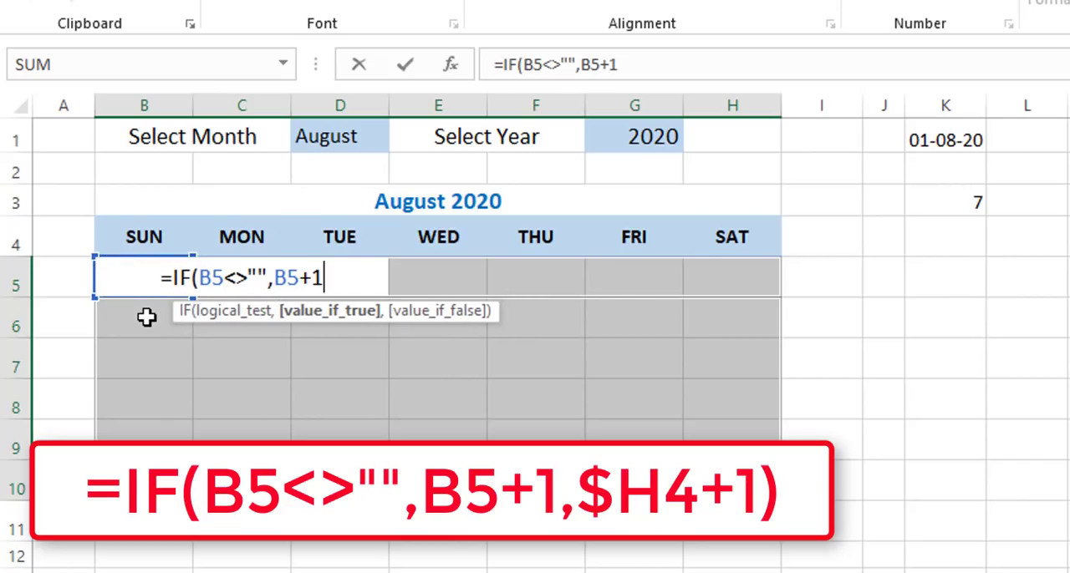
text(,)
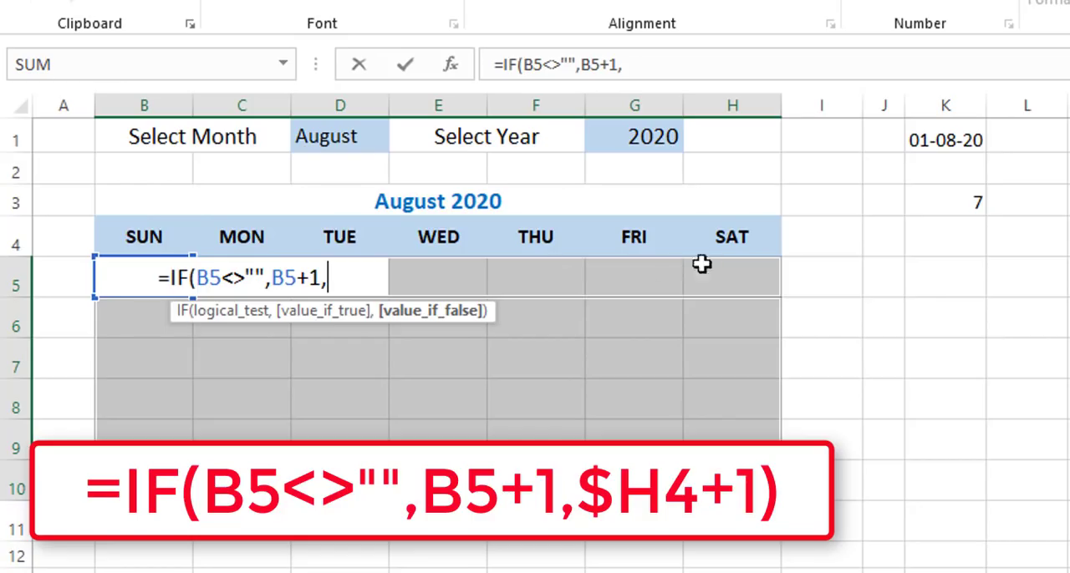
click(731, 238)
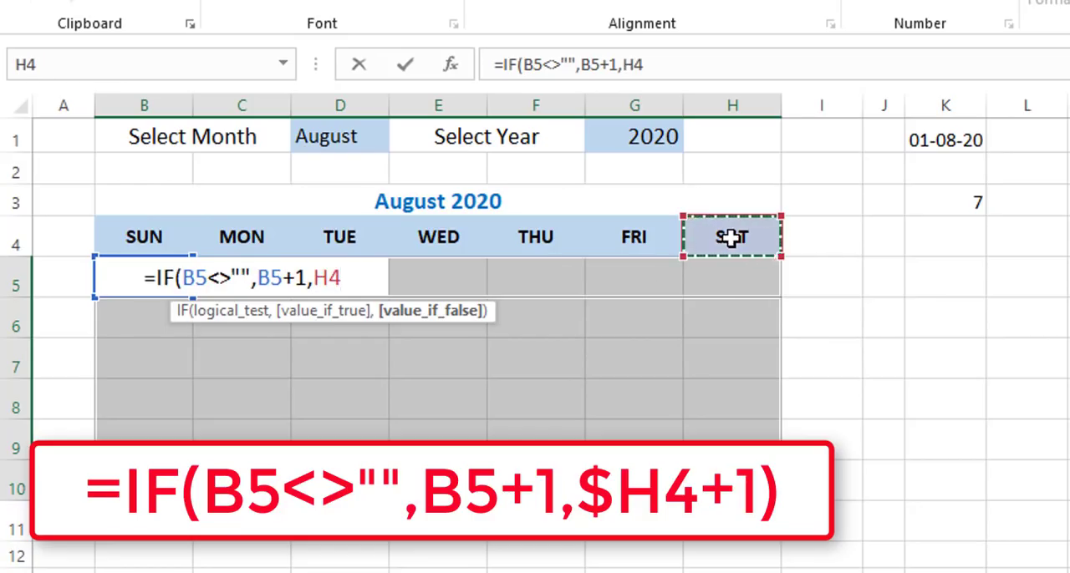
key(F4)
key(F4)
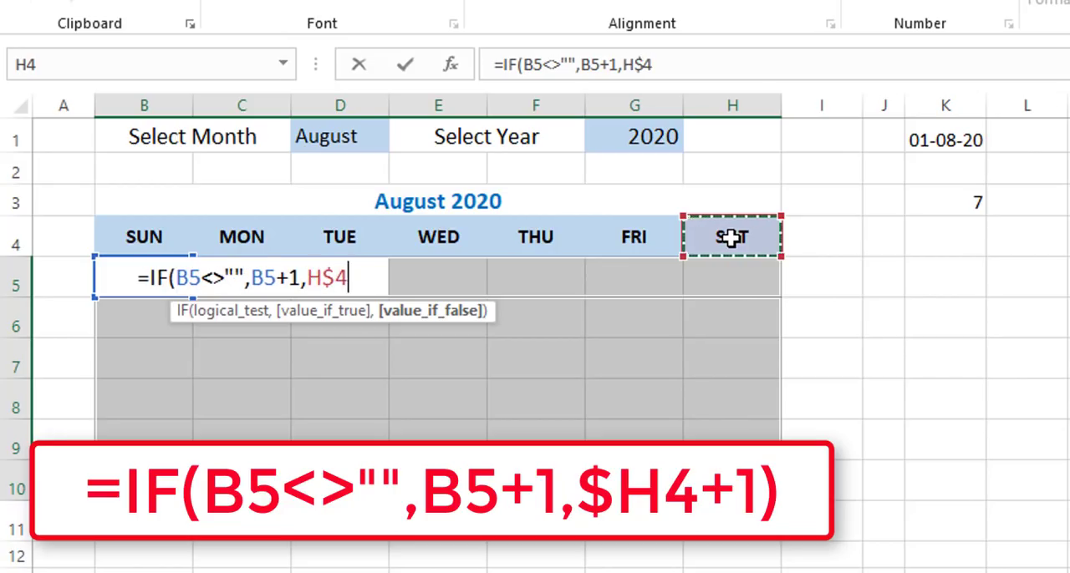
key(F4)
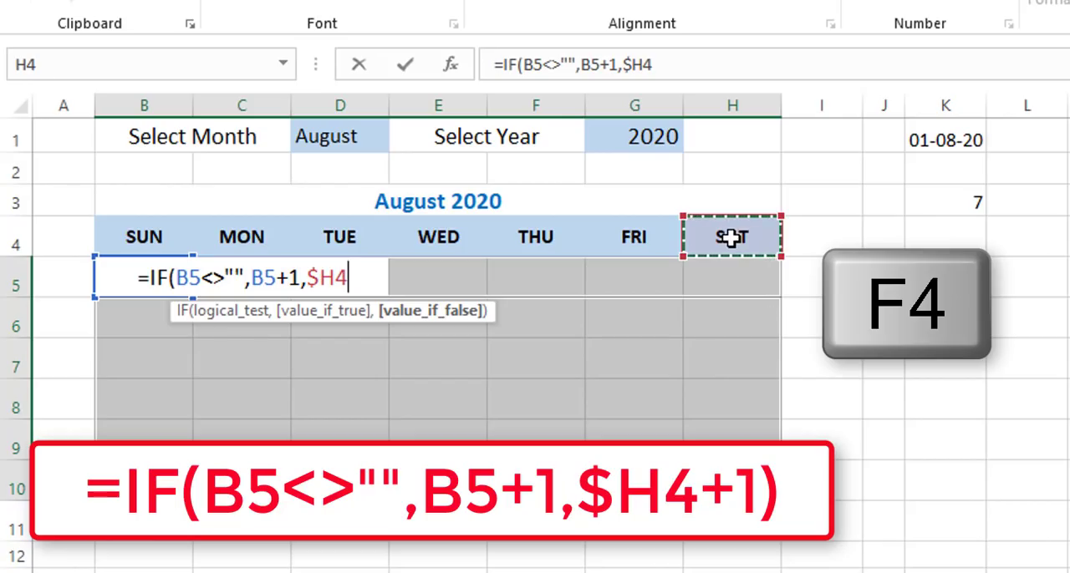
text(+1)
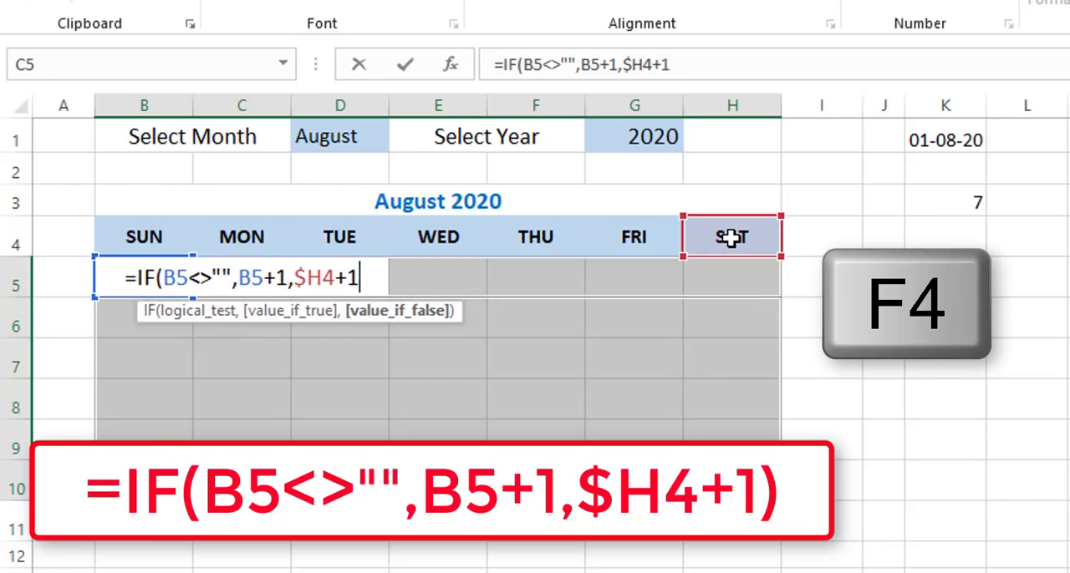
text())
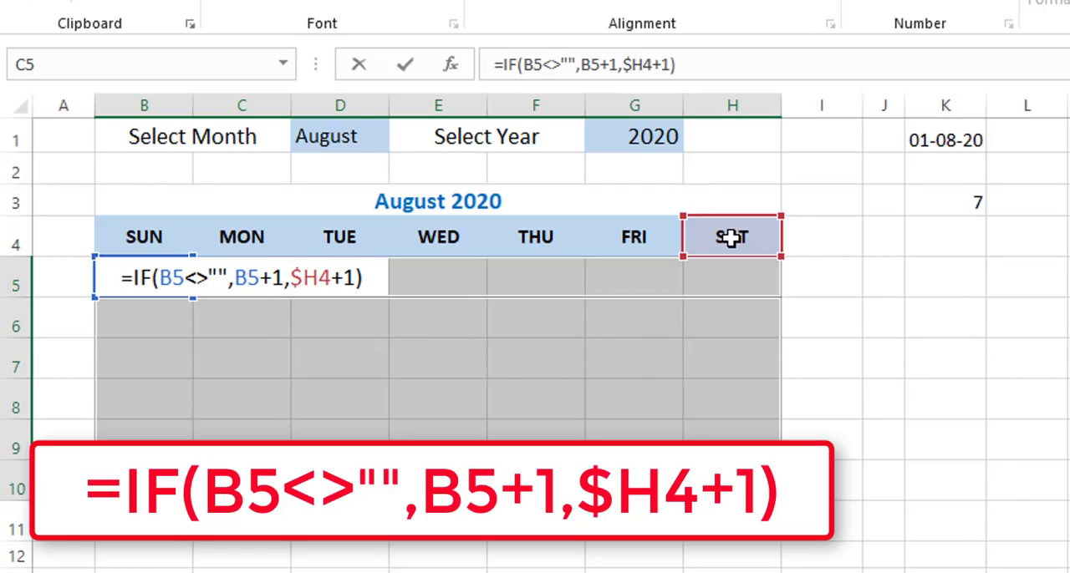
key(ctrl+Return)
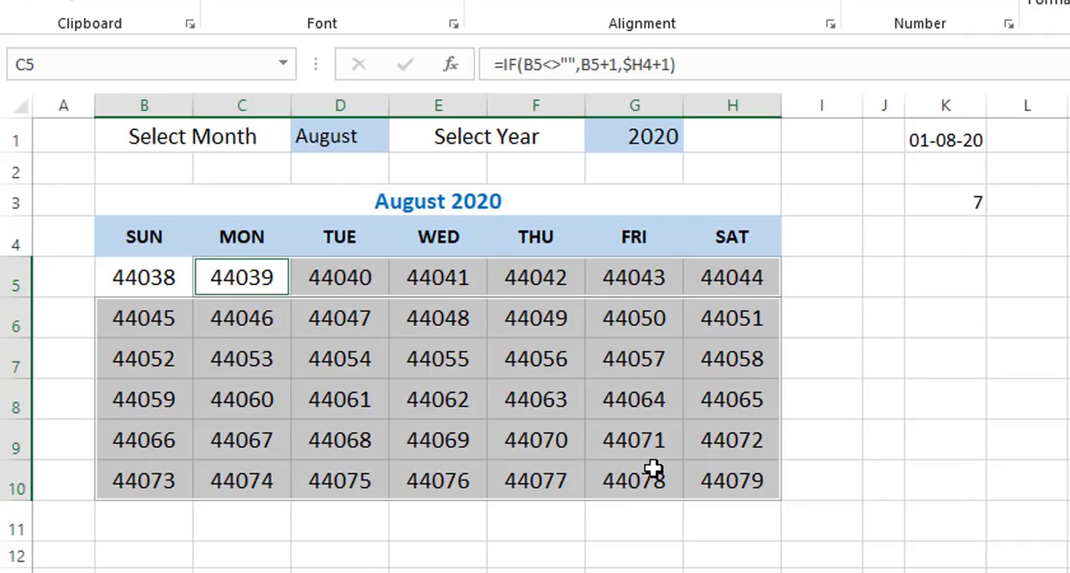
Change the calendar's selected month to June and its year to 2017.
click(348, 138)
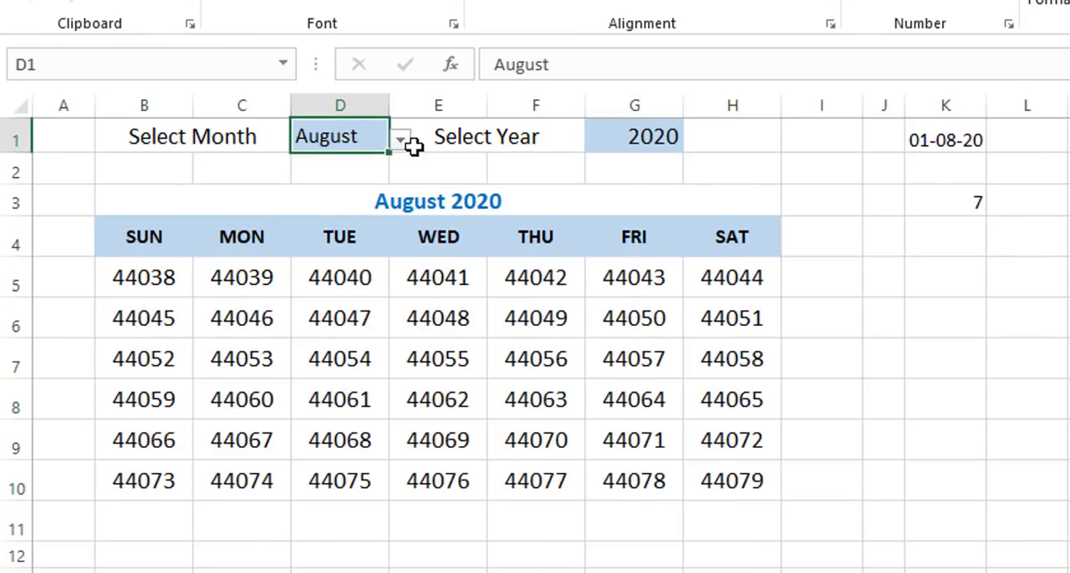
click(402, 139)
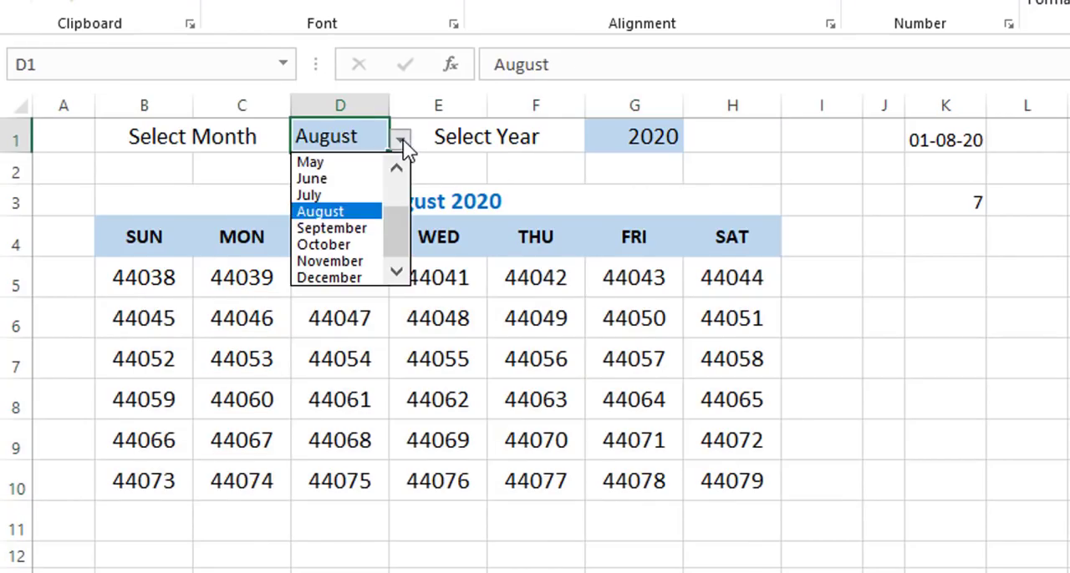
click(326, 180)
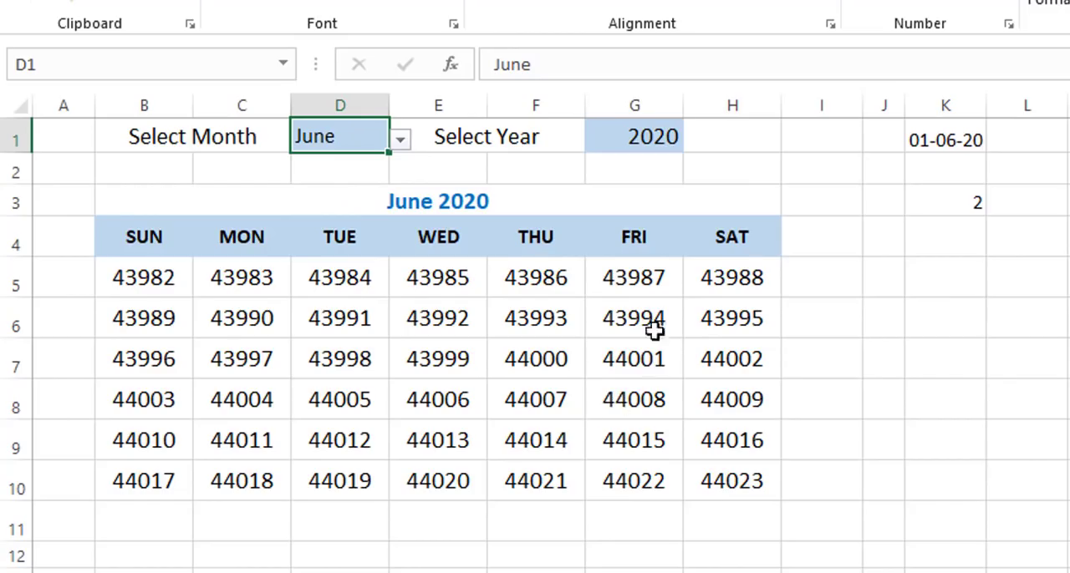
click(648, 134)
click(695, 140)
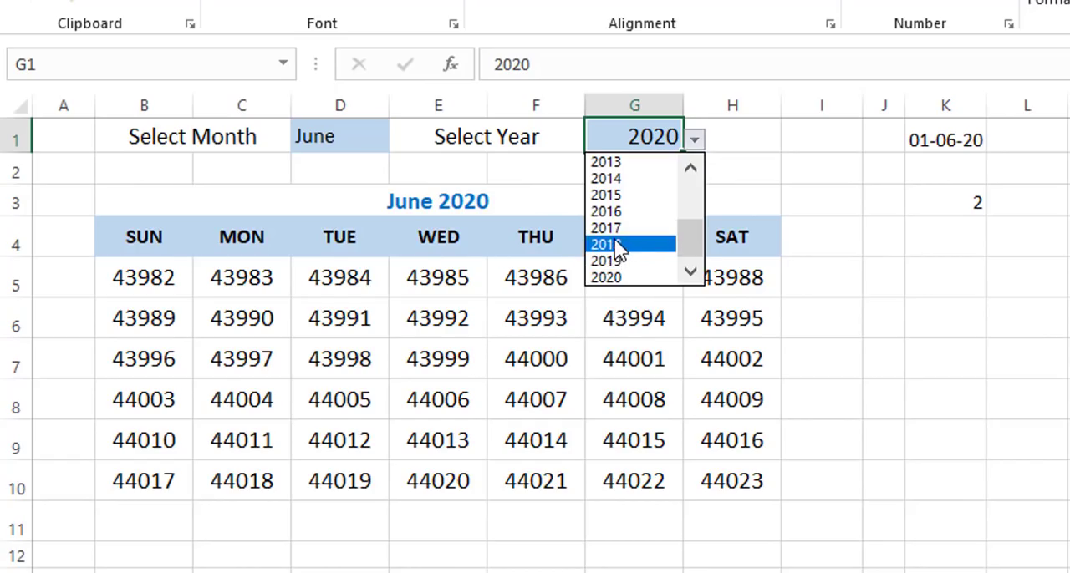
click(623, 228)
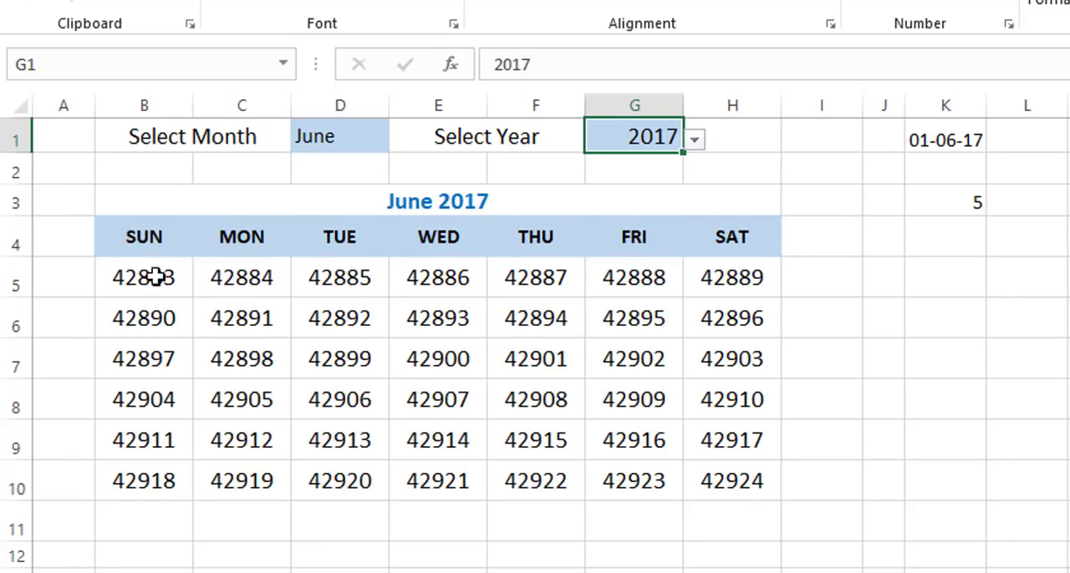
Apply the custom number format dd to the calendar dates in B5:H10.
drag(145, 289, 732, 482)
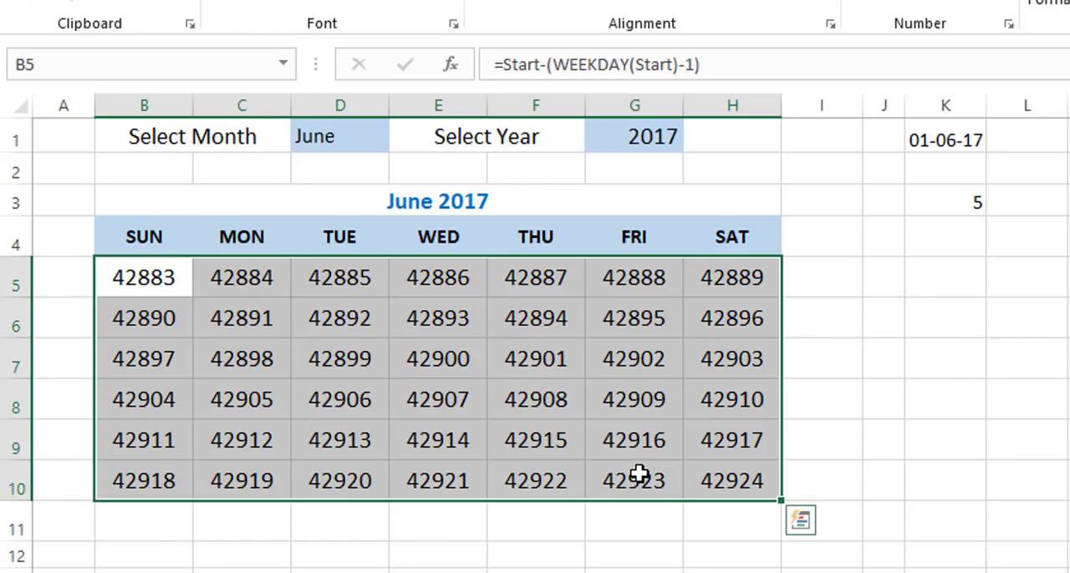
key(ctrl+1)
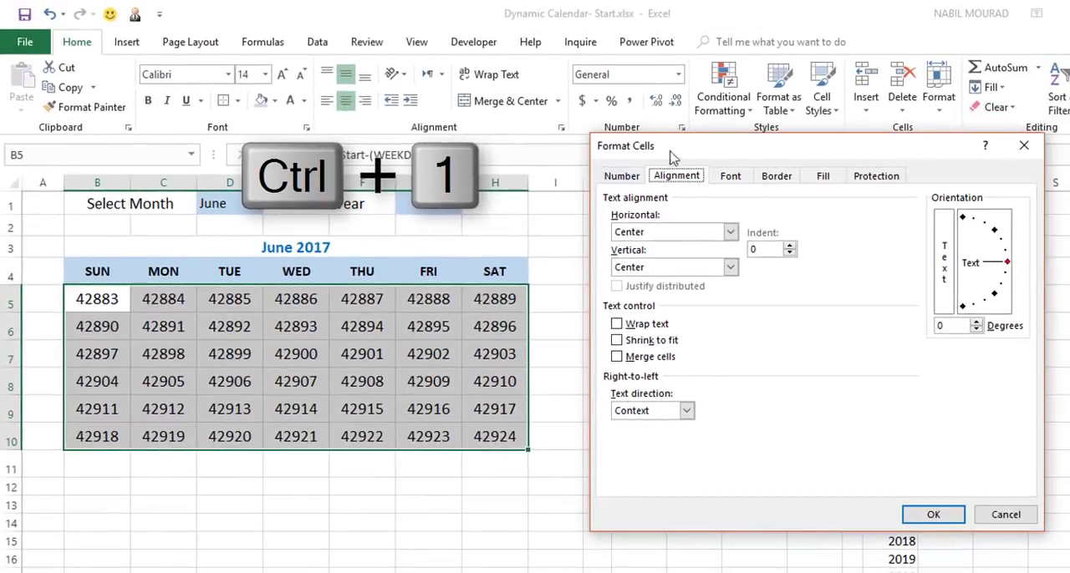
click(623, 178)
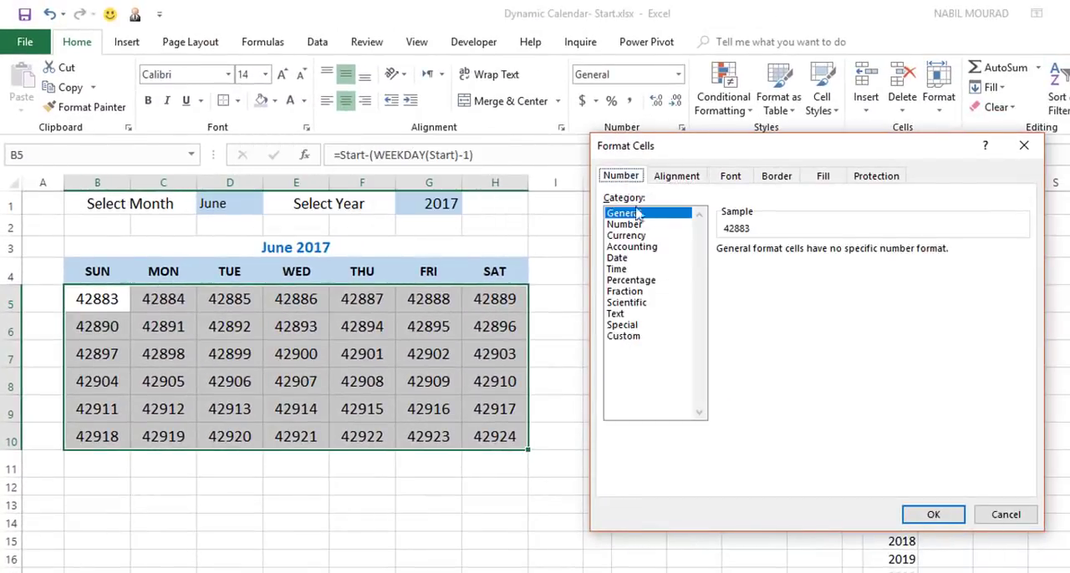
click(637, 336)
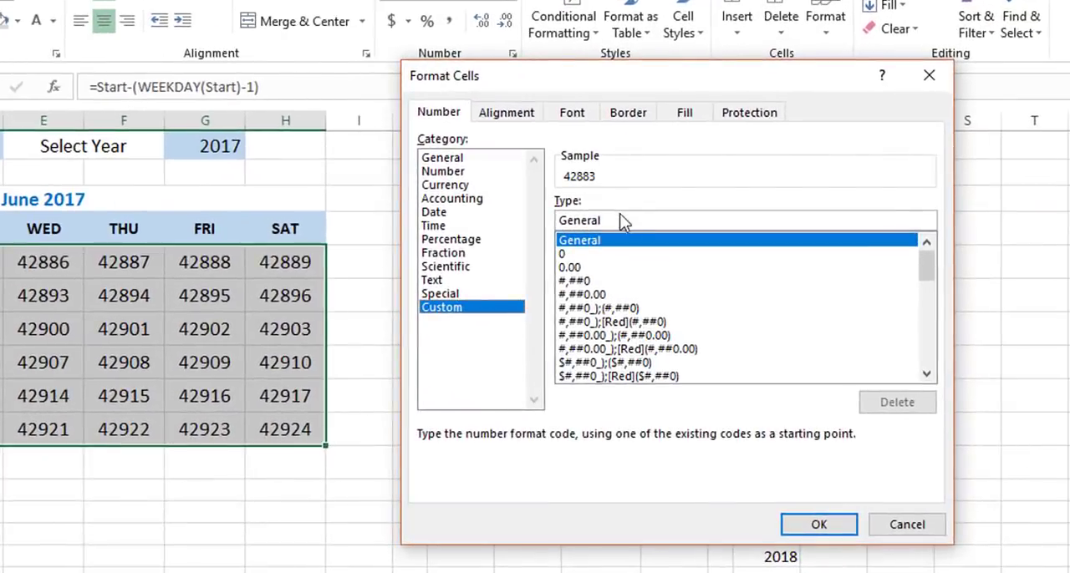
drag(624, 220, 549, 219)
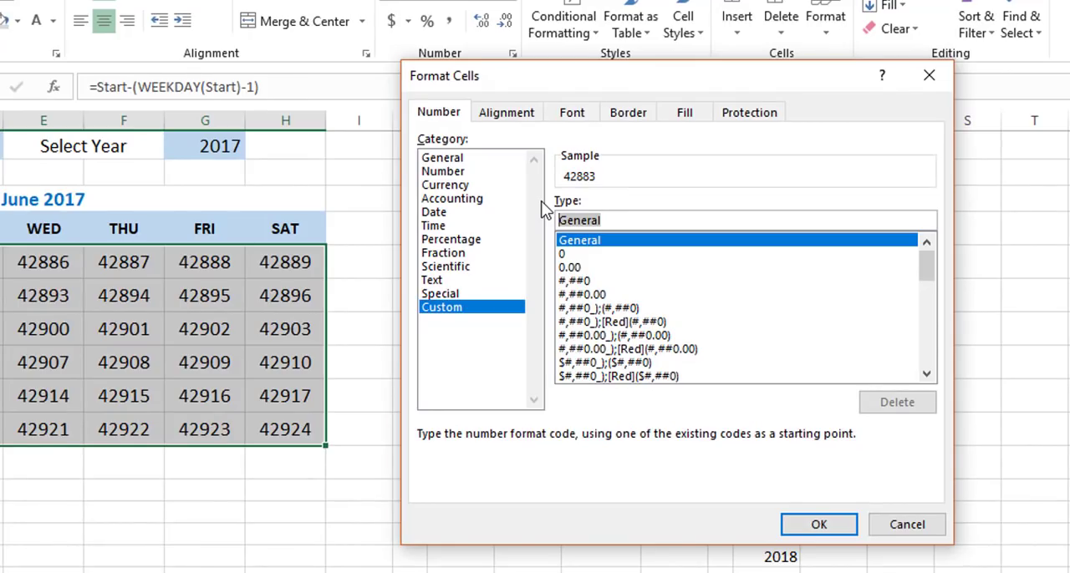
text(dd)
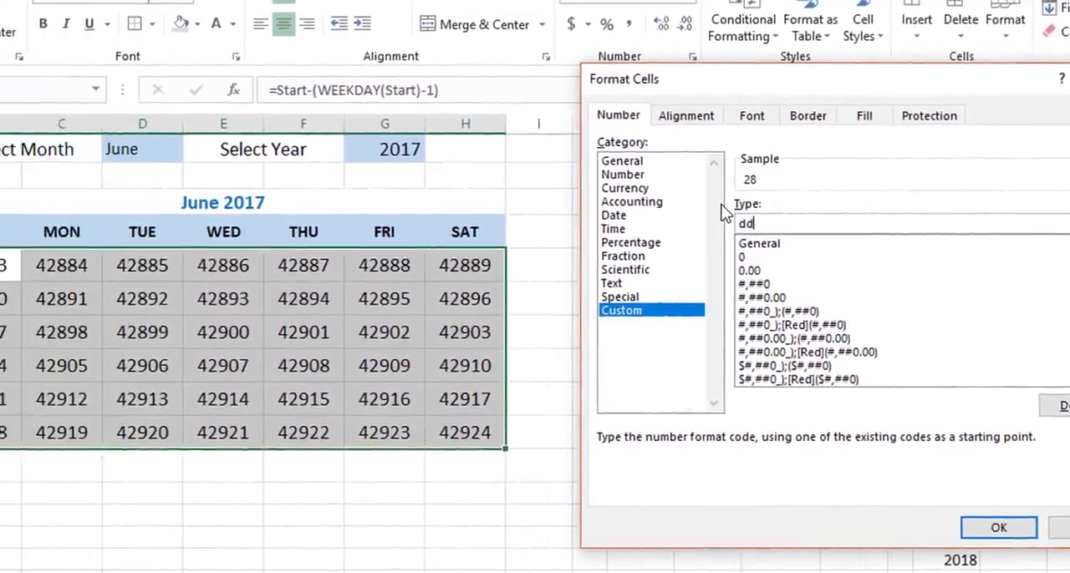
key(Return)
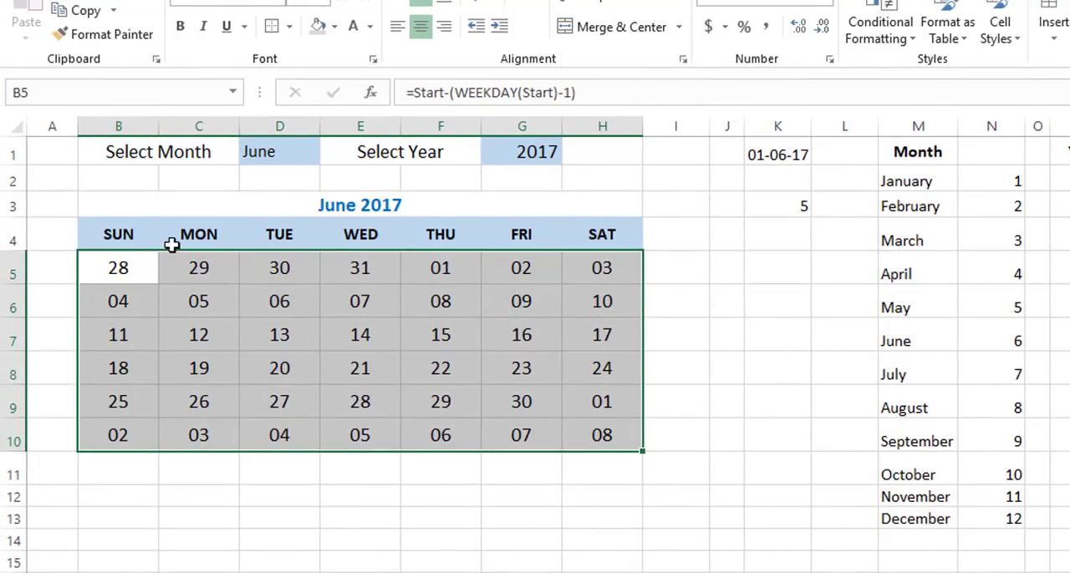
click(777, 335)
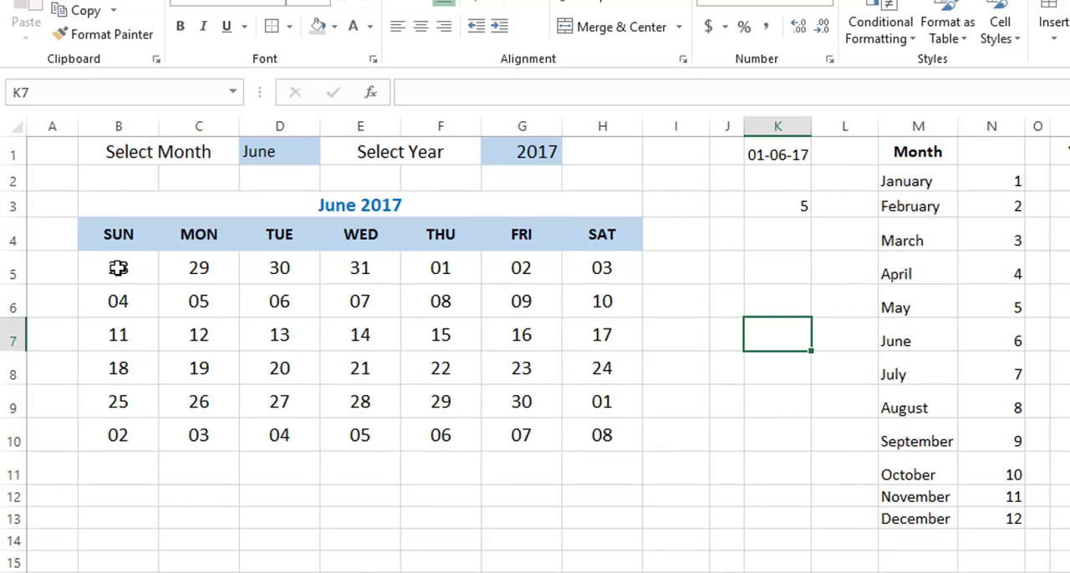
Start a new conditional formatting rule for B5:H10 that uses a formula to determine which cells to format.
drag(118, 267, 576, 426)
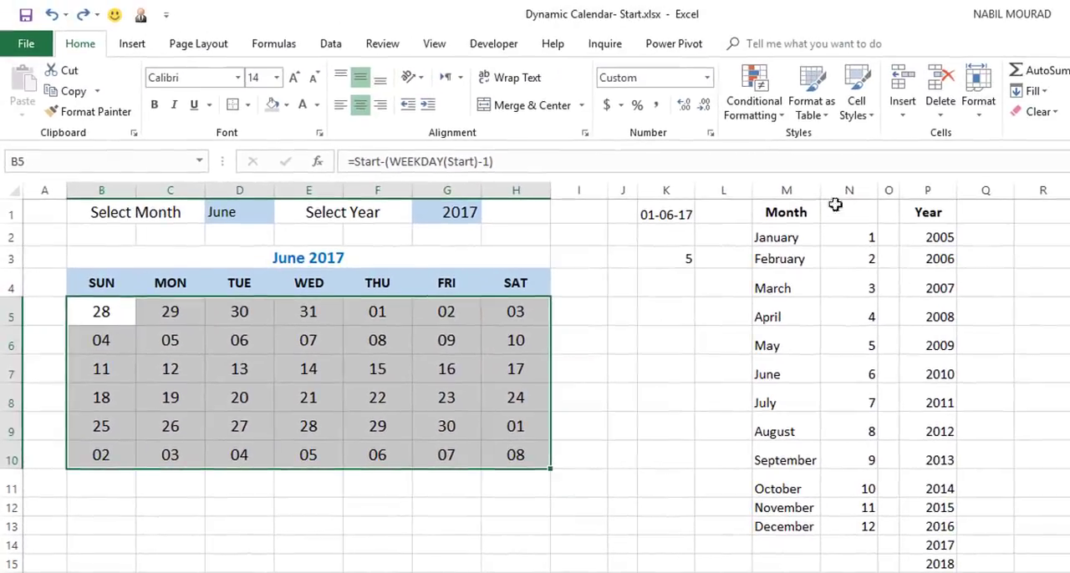
click(749, 101)
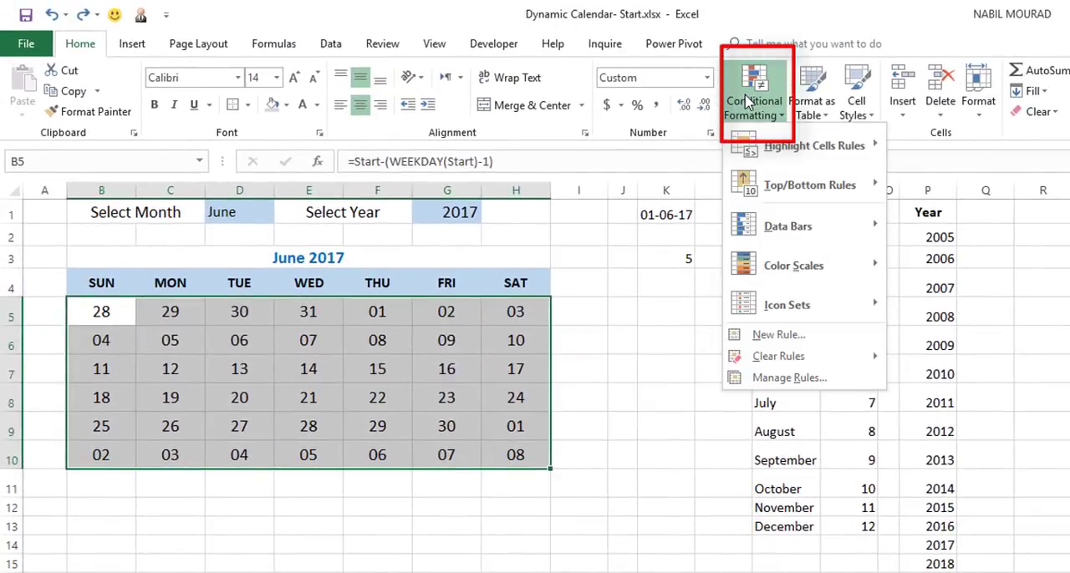
click(775, 337)
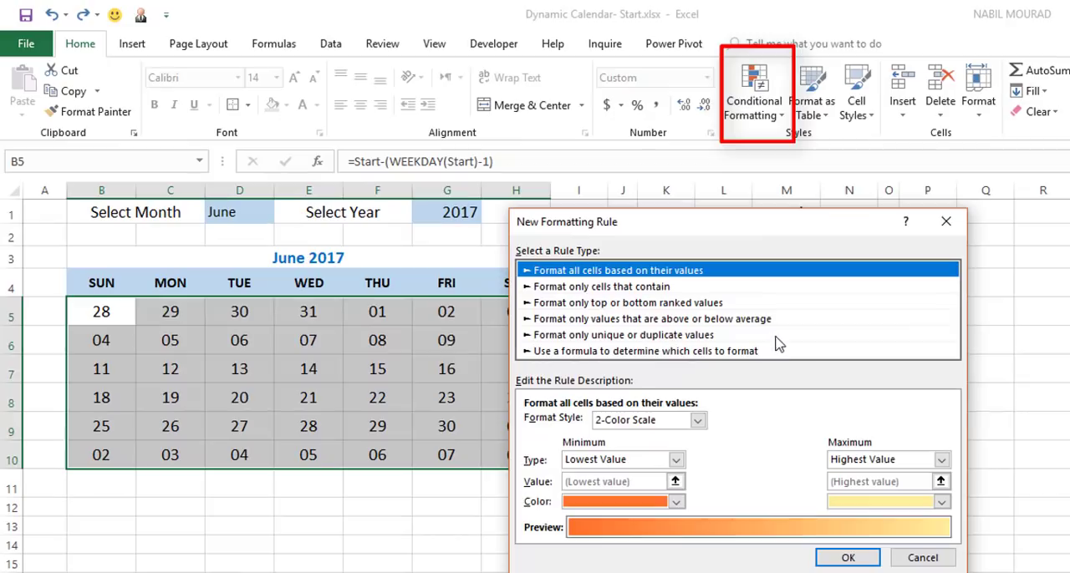
click(583, 352)
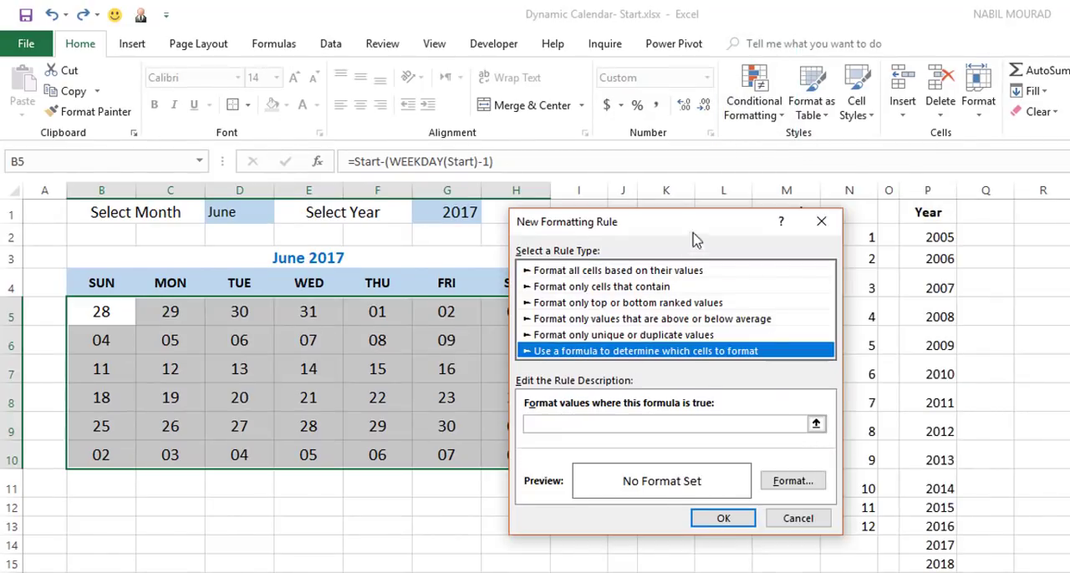
drag(685, 227, 903, 207)
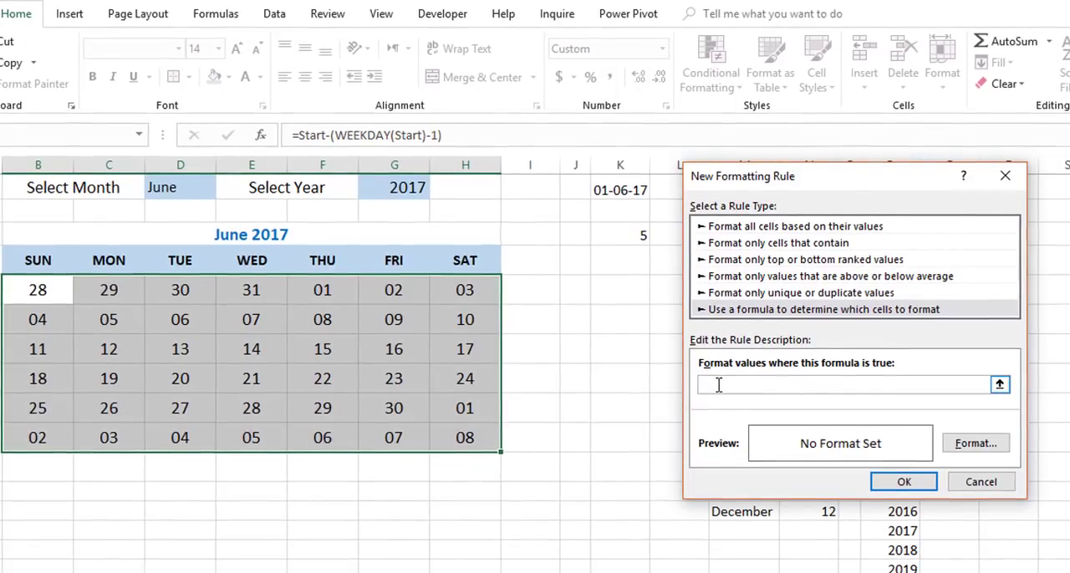
Enter =Month(B5)<>Month($K$1) as the rule's formula, with B5 relative and K1 absolute.
text(Month()
click(27, 288)
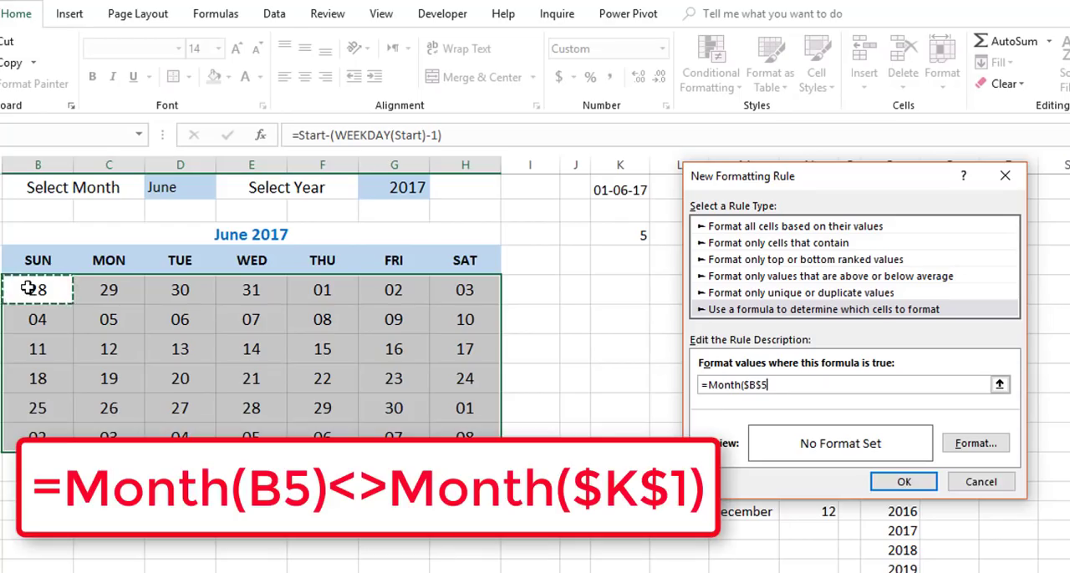
key(F4)
key(F4)
text()<>Month)
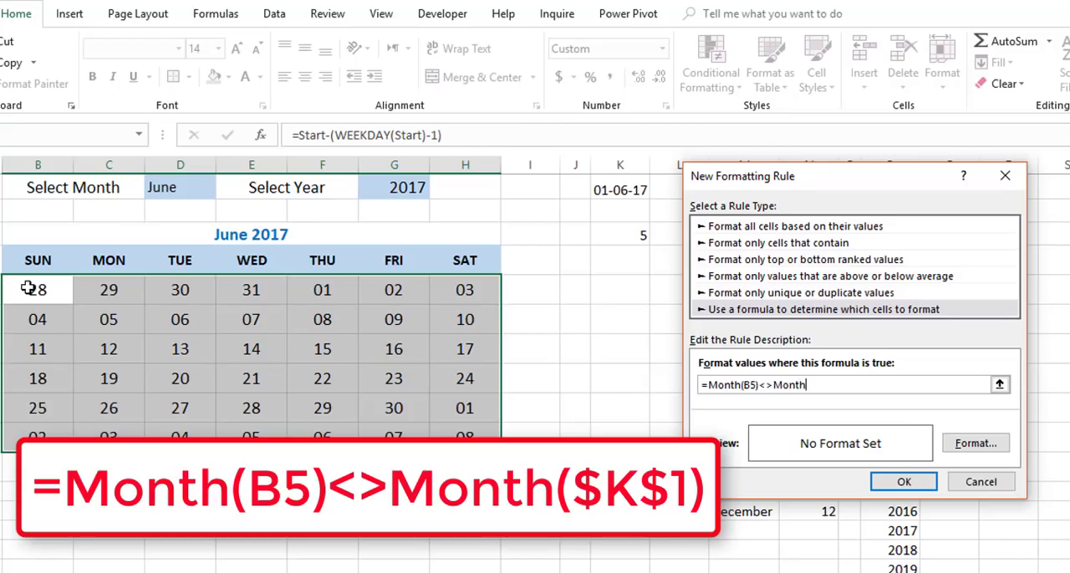
text(()
click(627, 180)
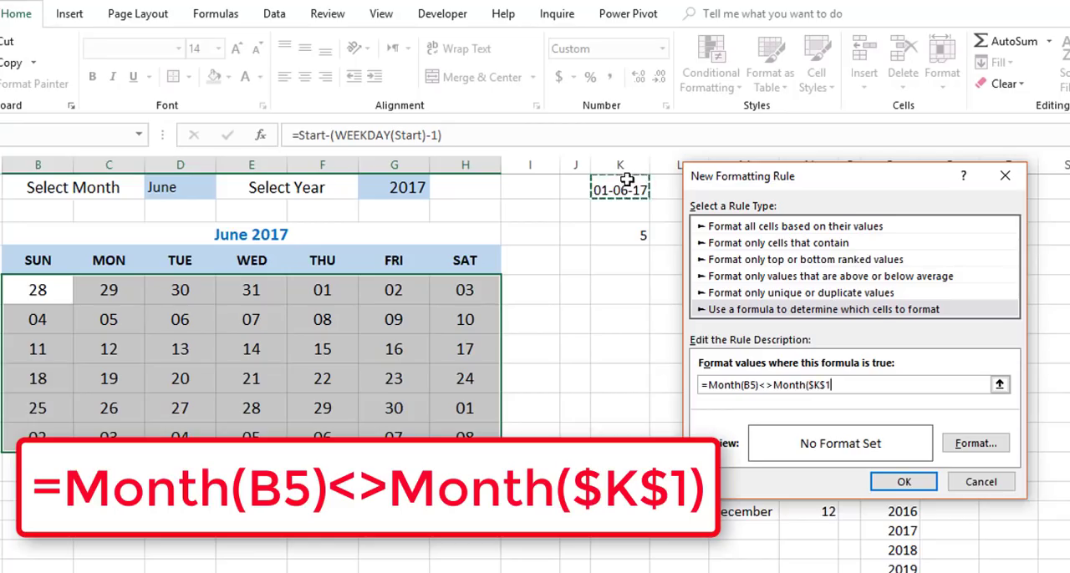
text())
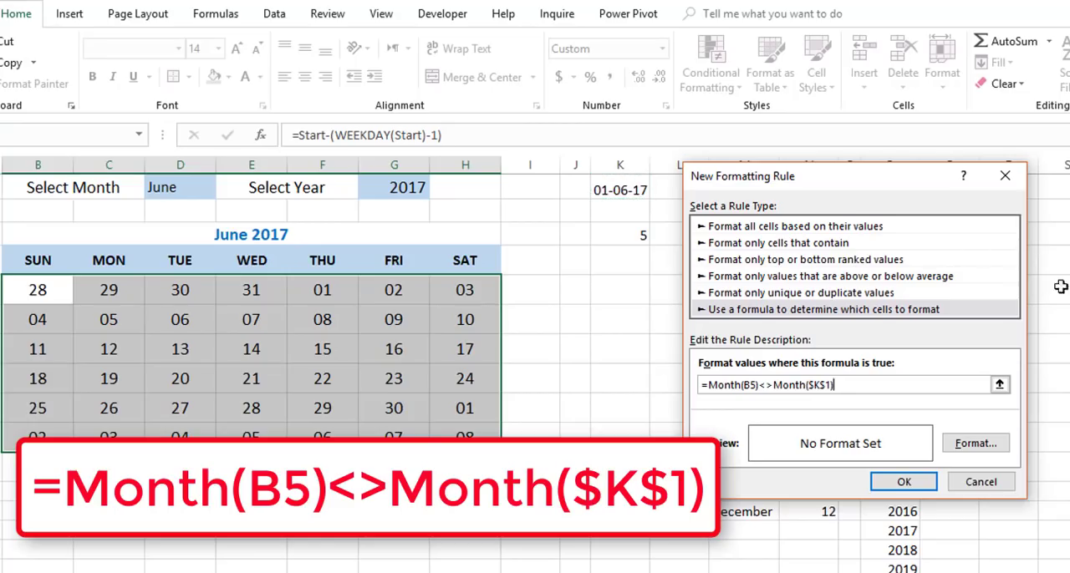
Give the rule a light grey fill and a darker grey font colour, and apply it to the calendar grid.
click(979, 445)
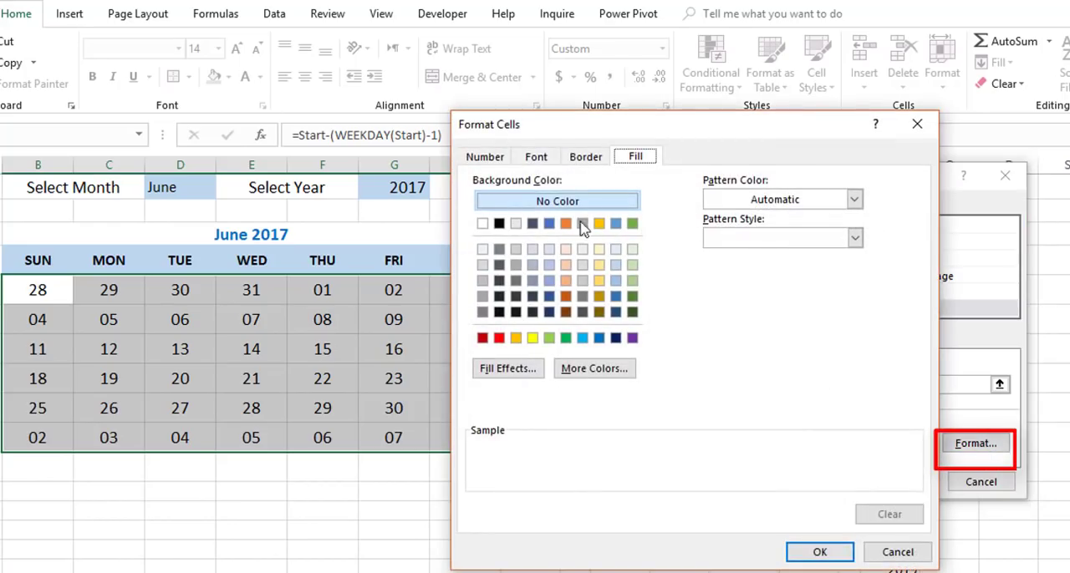
click(484, 265)
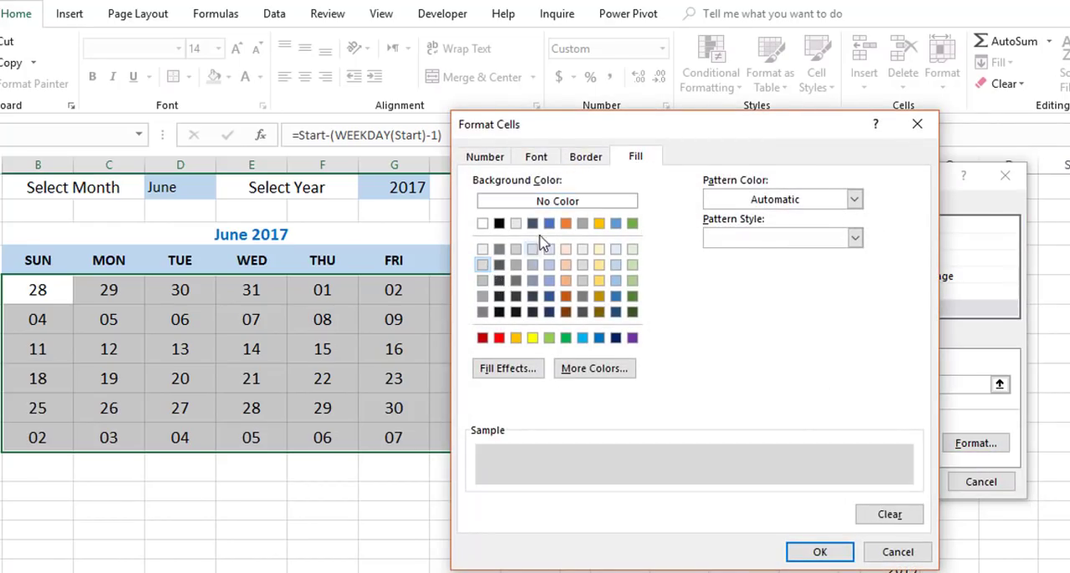
click(535, 157)
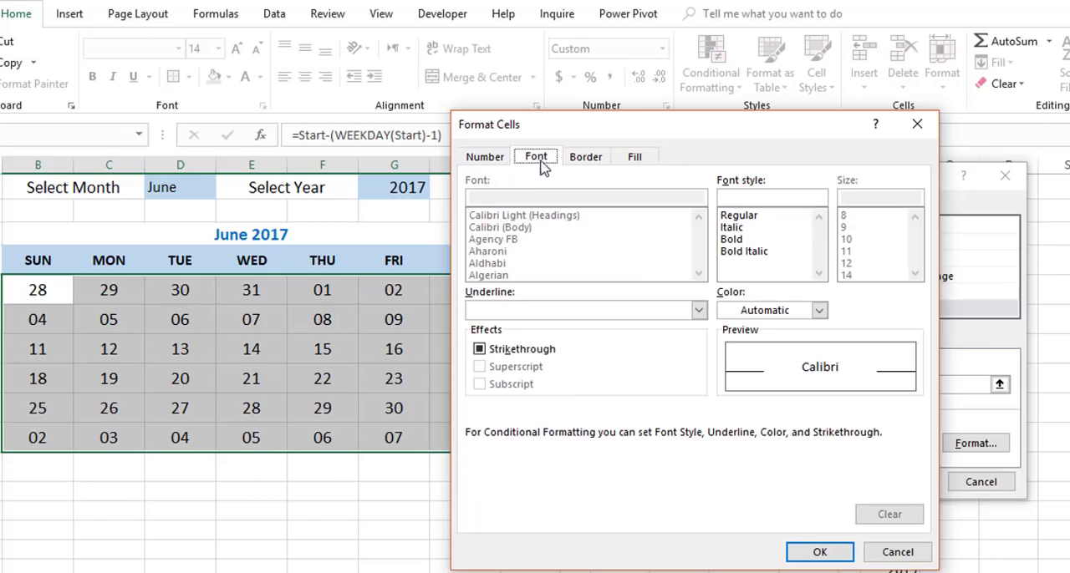
click(820, 311)
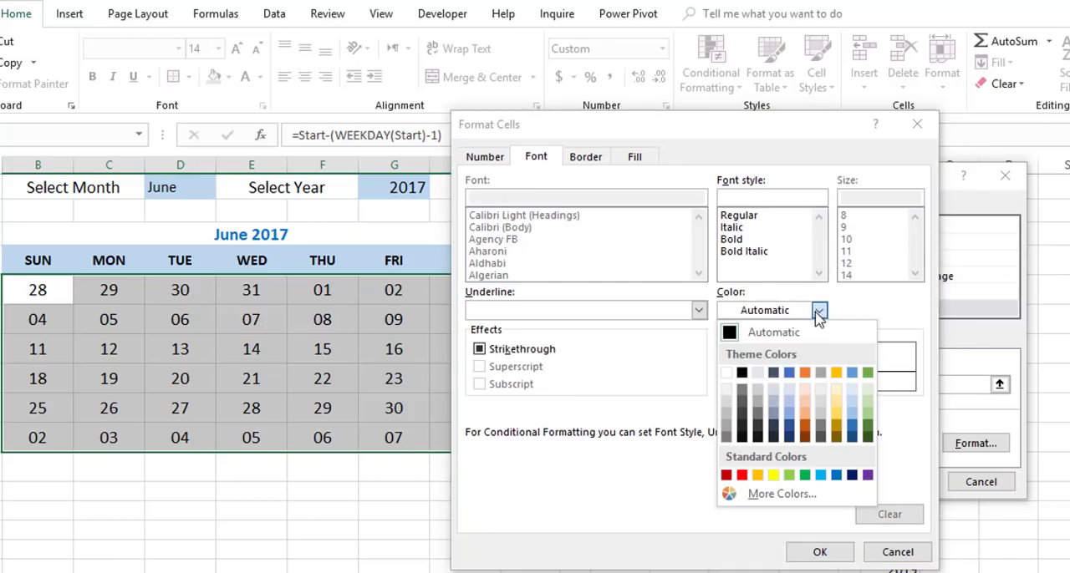
click(727, 425)
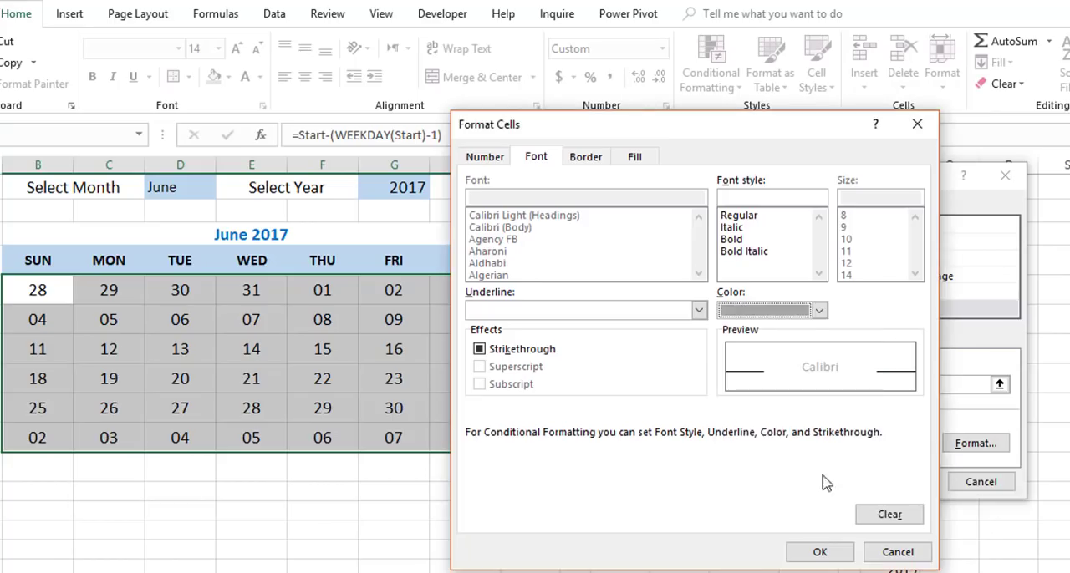
click(819, 310)
click(727, 437)
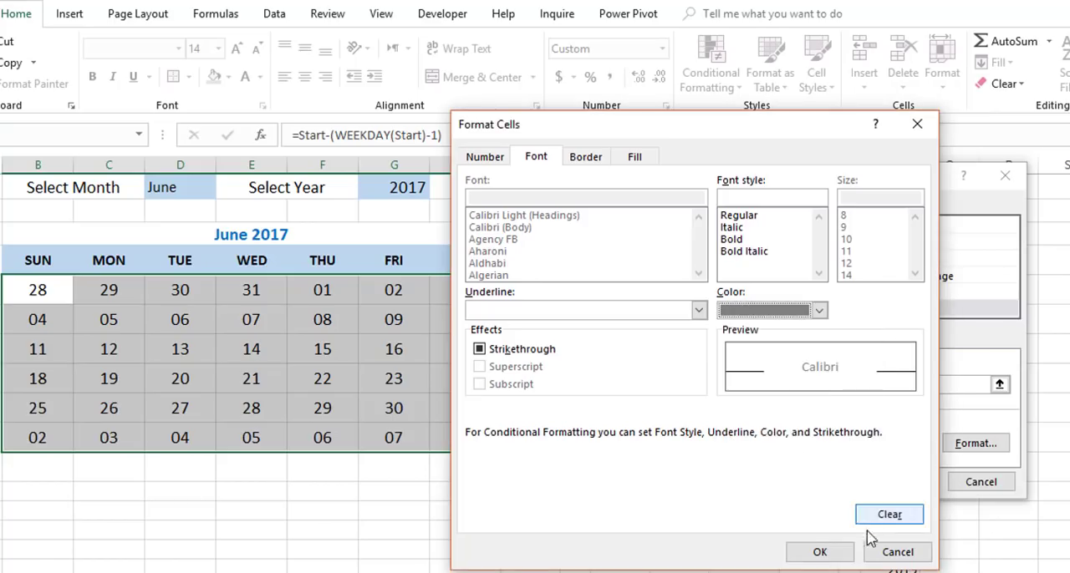
click(819, 552)
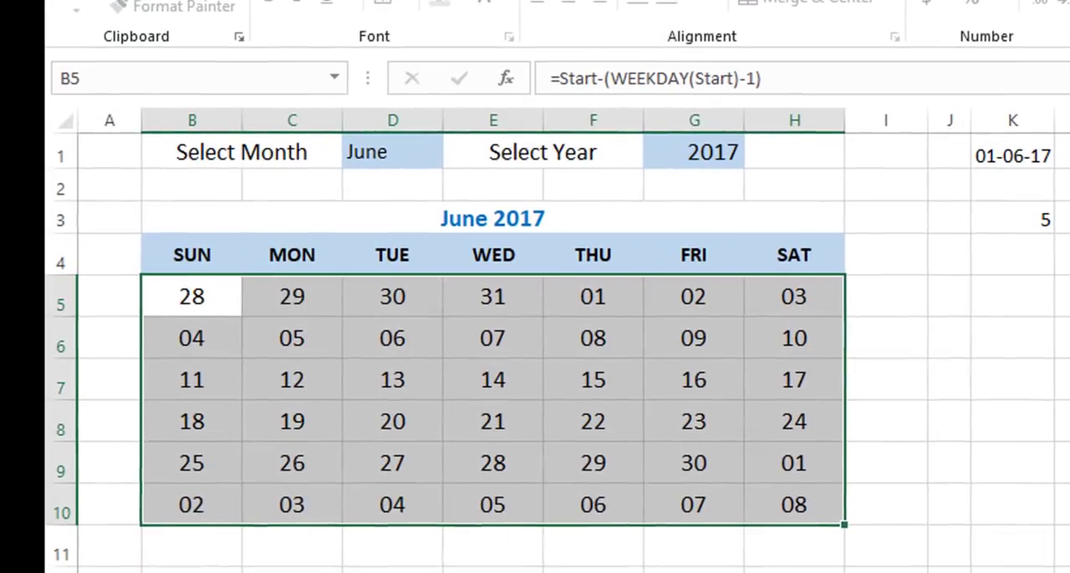
key(Return)
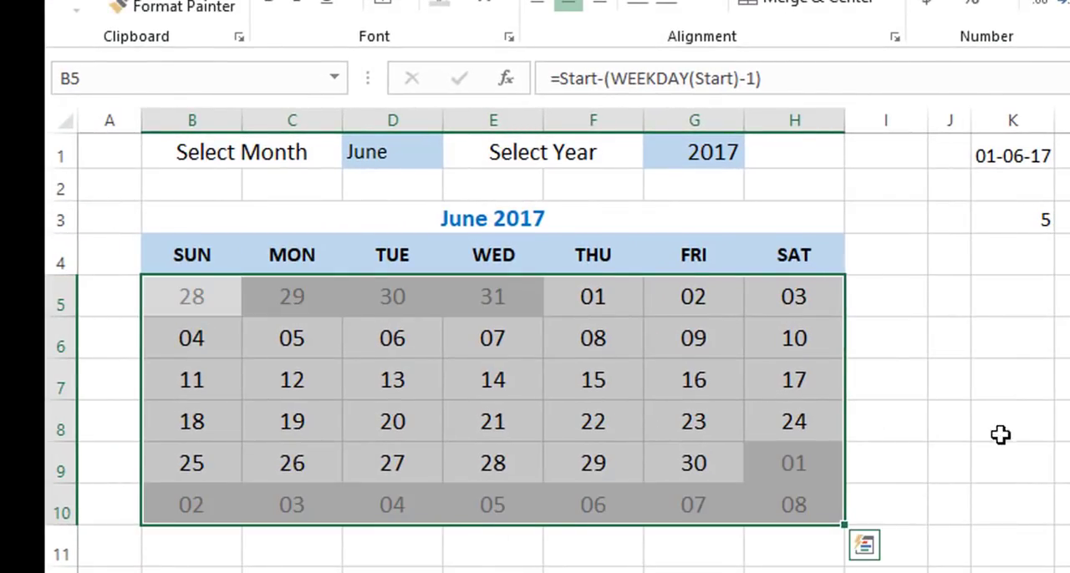
click(967, 424)
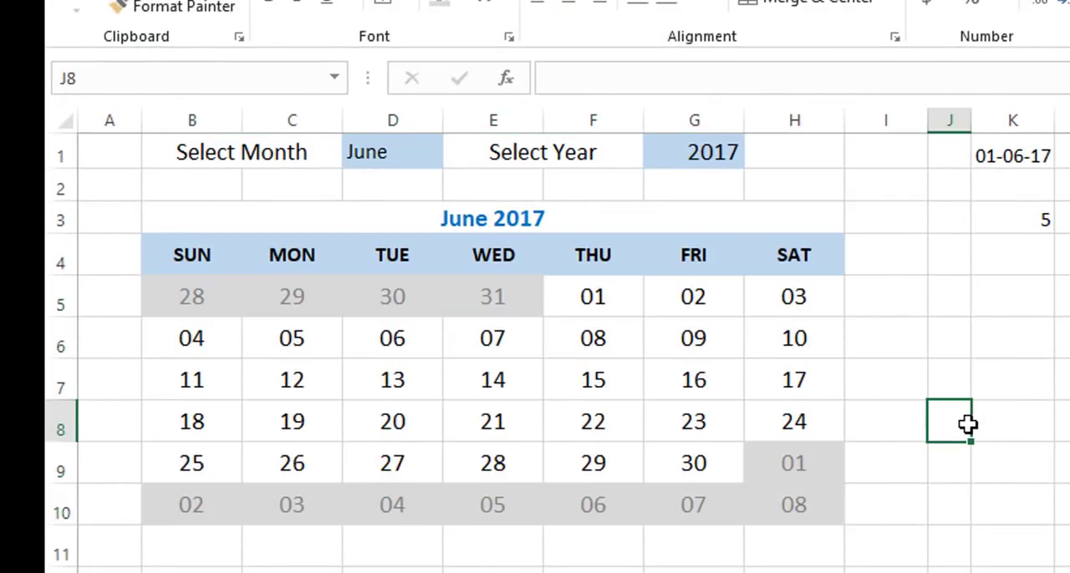
Change the calendar's selected month to September and its year to 2018.
click(418, 155)
click(453, 158)
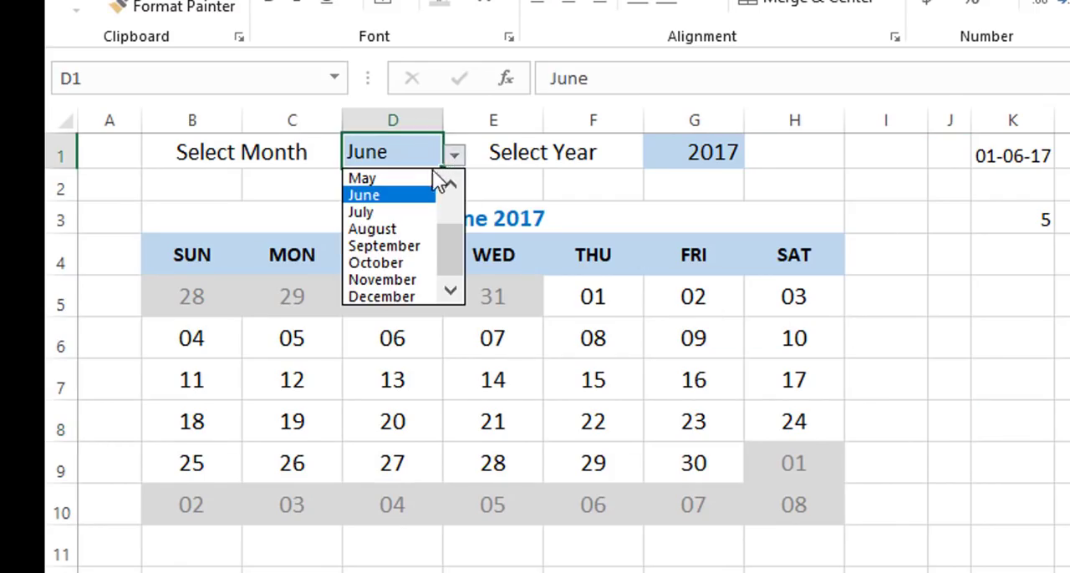
click(381, 249)
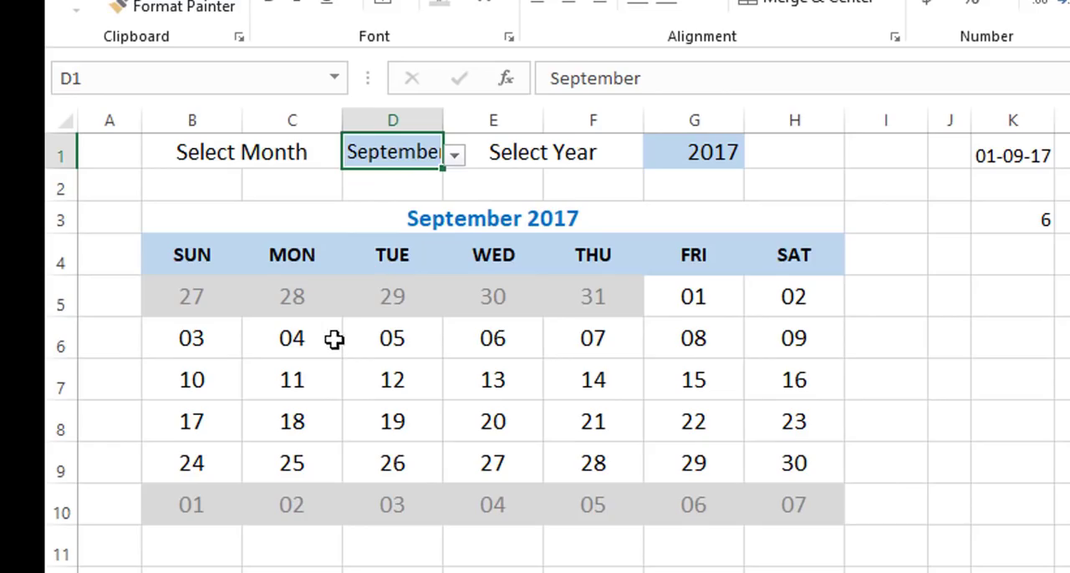
click(715, 152)
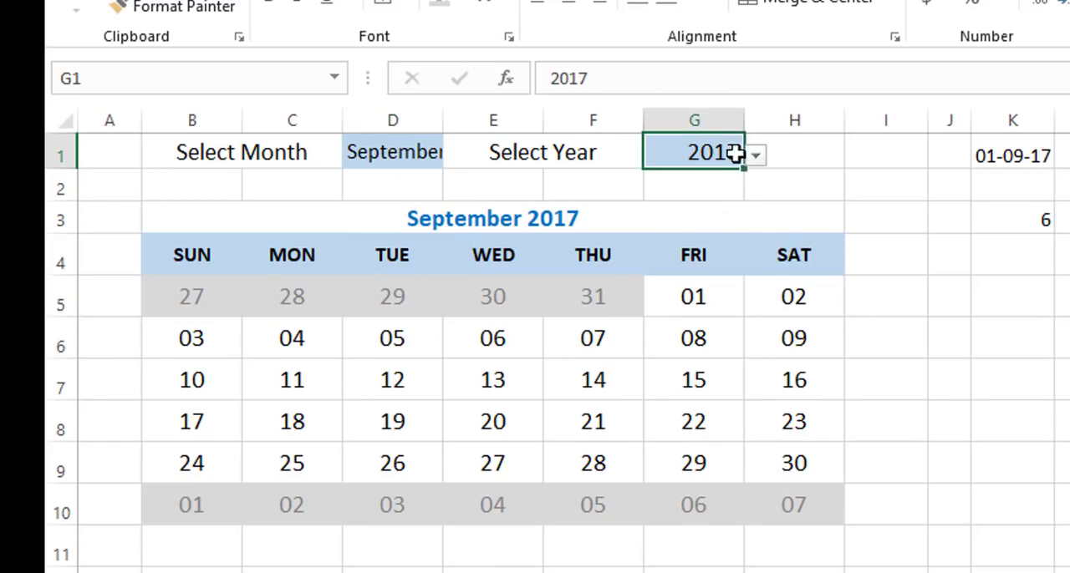
click(754, 154)
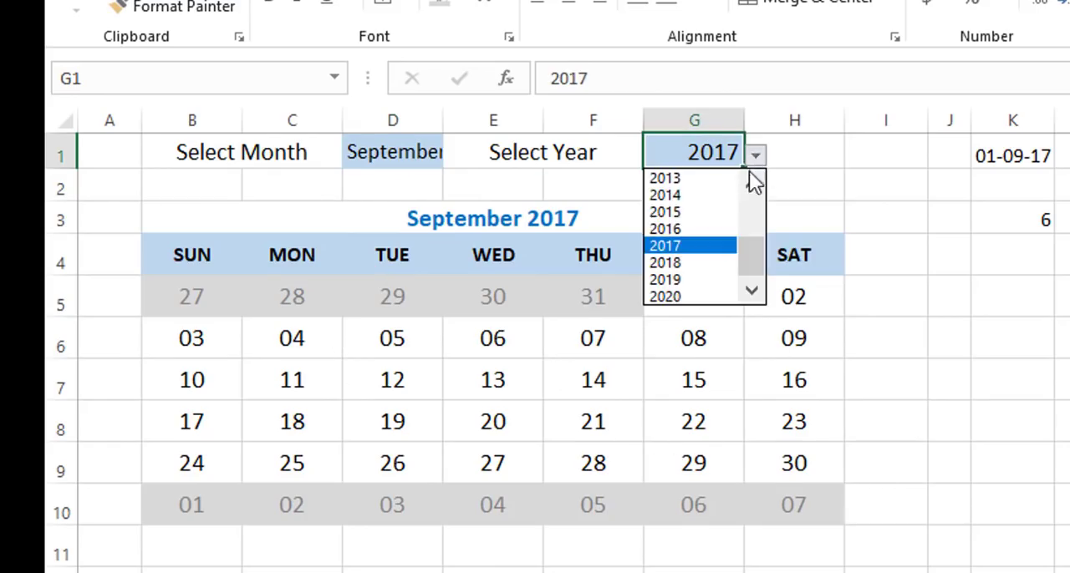
click(676, 263)
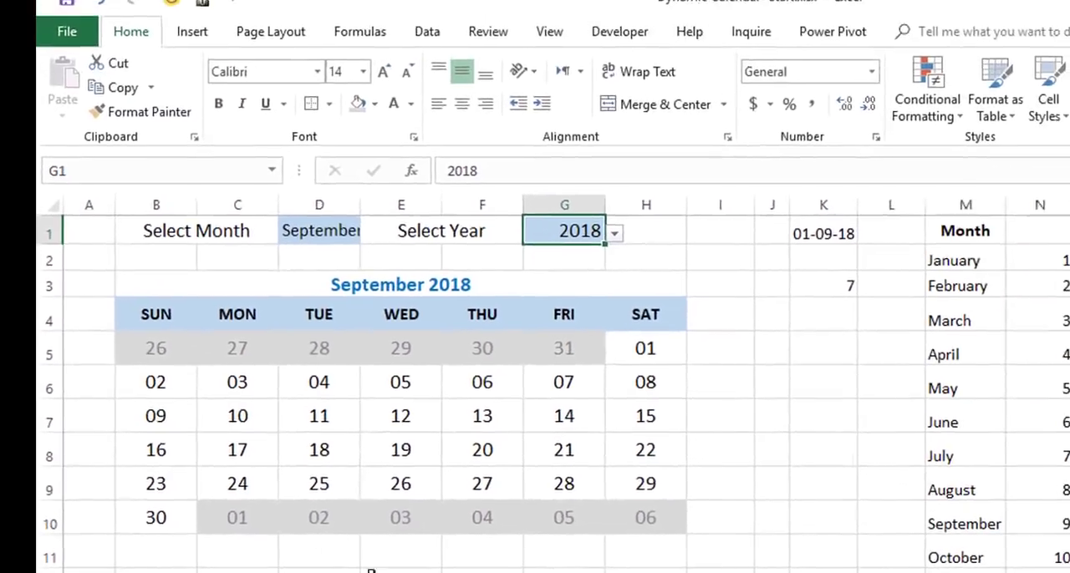
Set medium-thick grey inside borders, both vertical and horizontal, for the calendar's day cells B5:H10.
drag(151, 345, 624, 518)
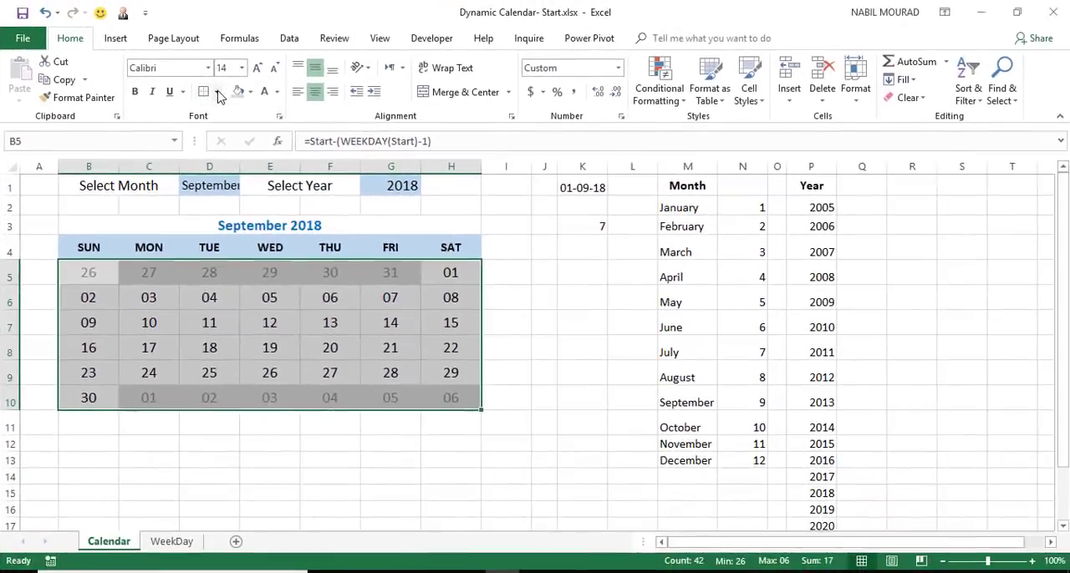
click(287, 105)
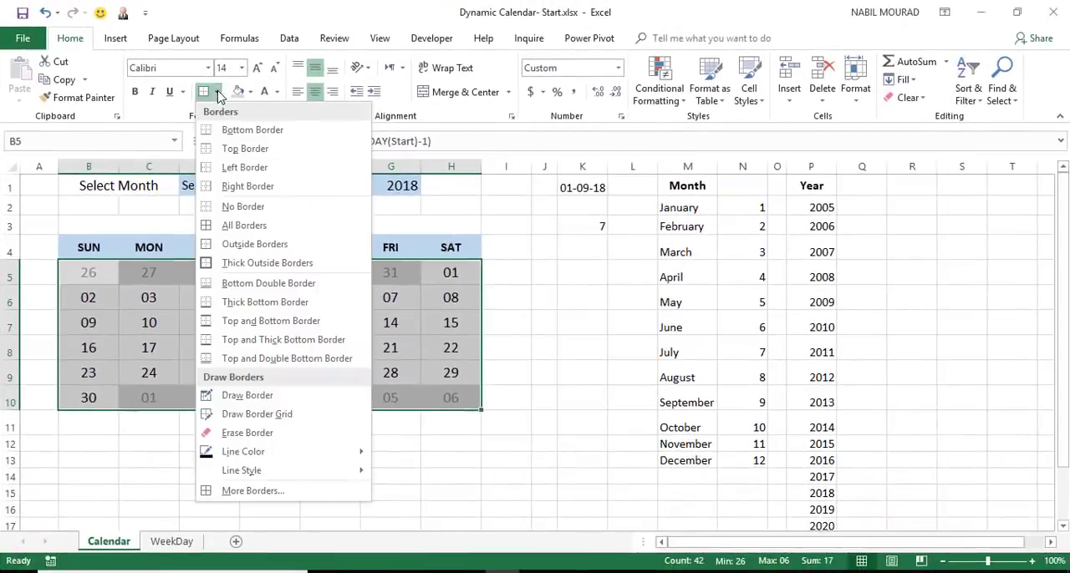
click(262, 491)
click(666, 240)
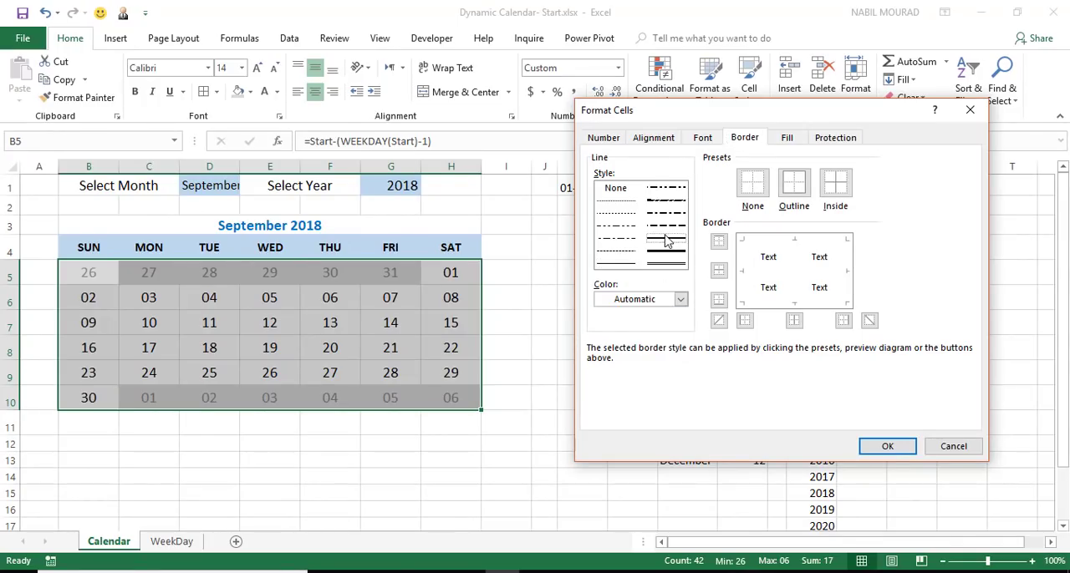
click(680, 299)
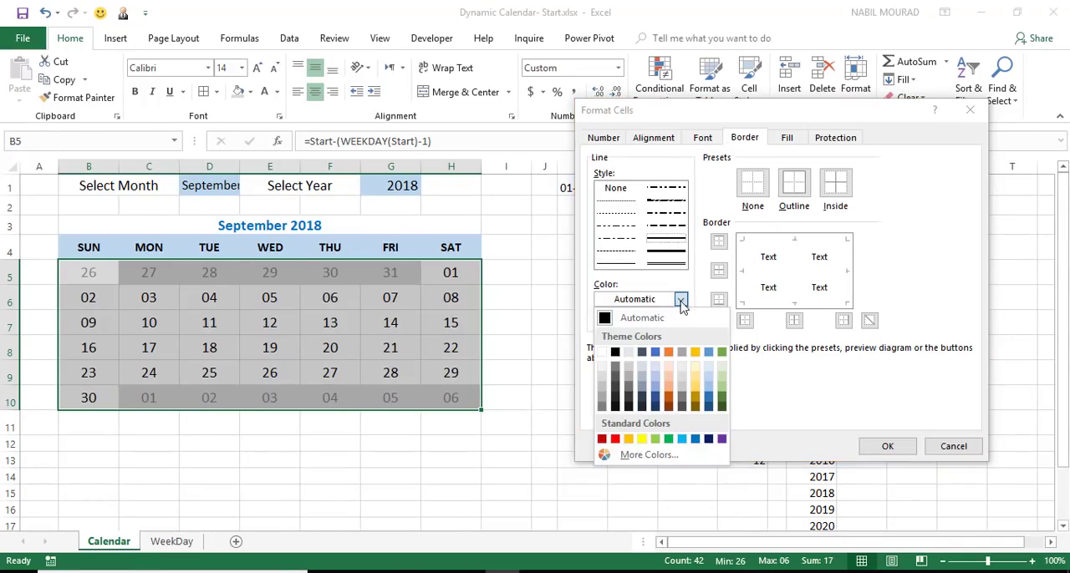
click(600, 410)
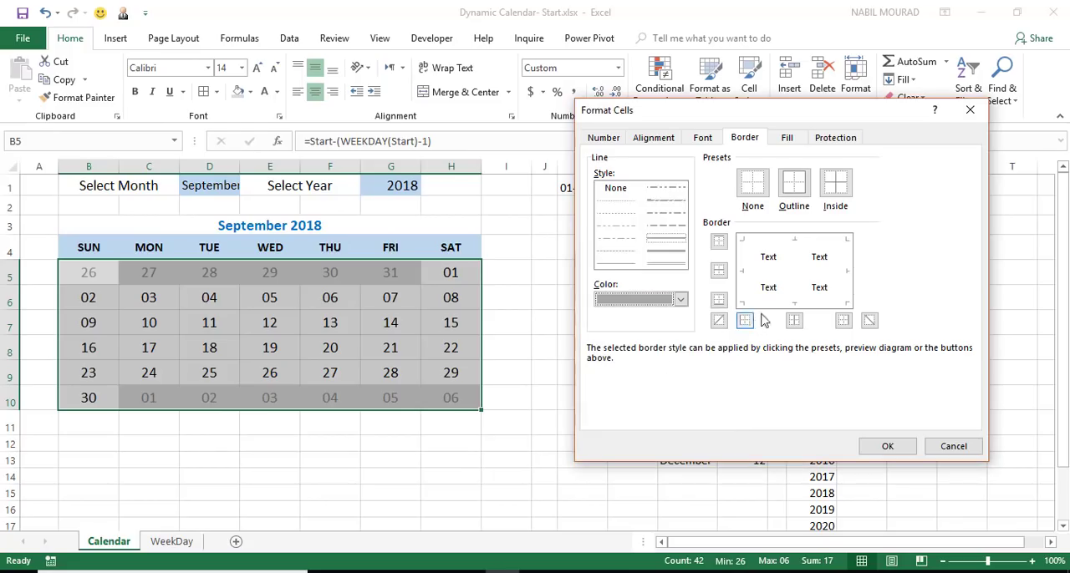
click(794, 263)
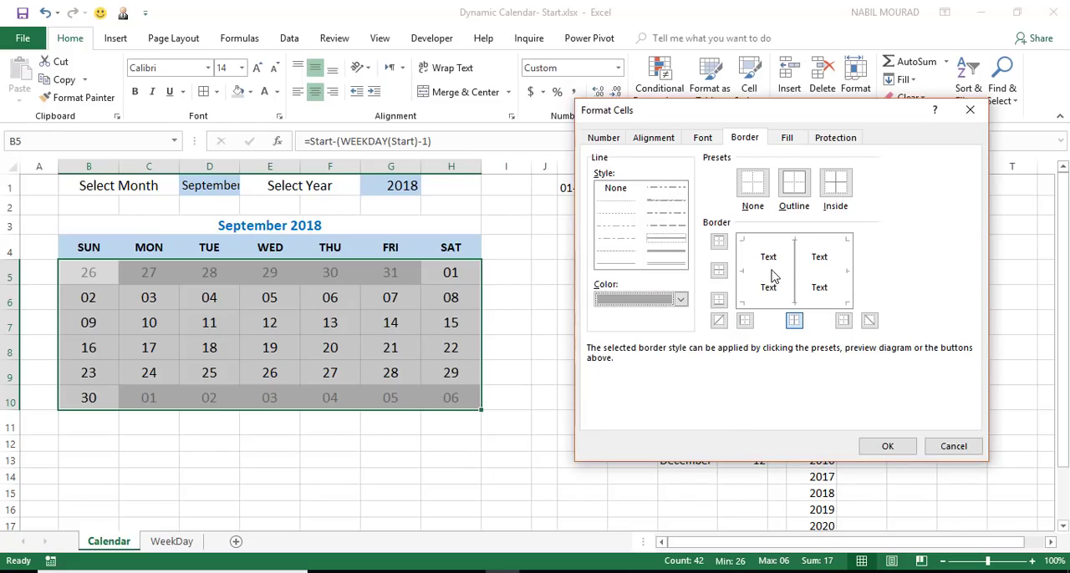
click(772, 272)
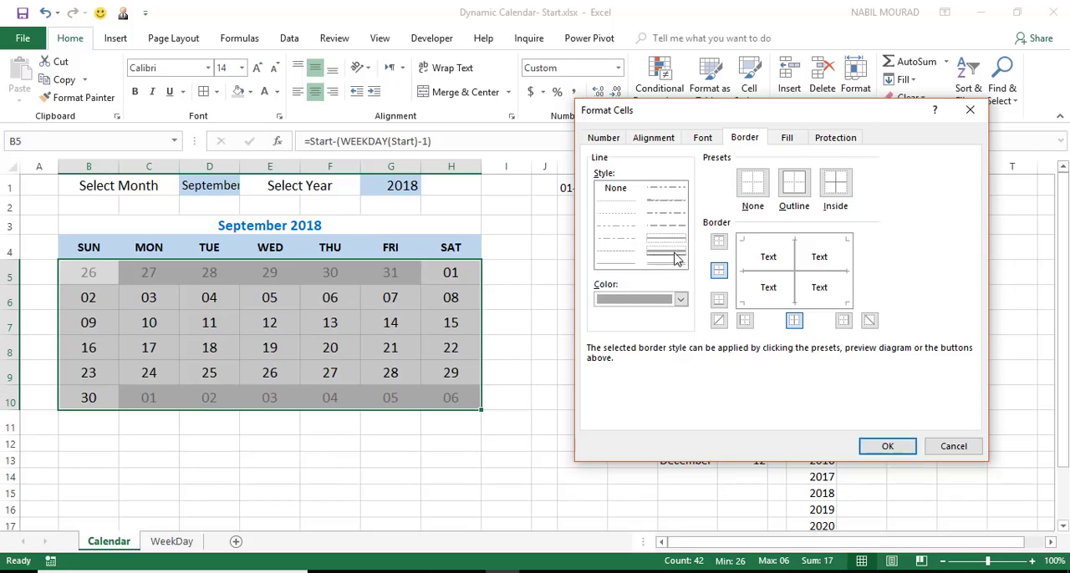
Add a thicker outline in White, Background 1, Darker 50% on all four sides of B5:H10 and apply the borders.
click(681, 300)
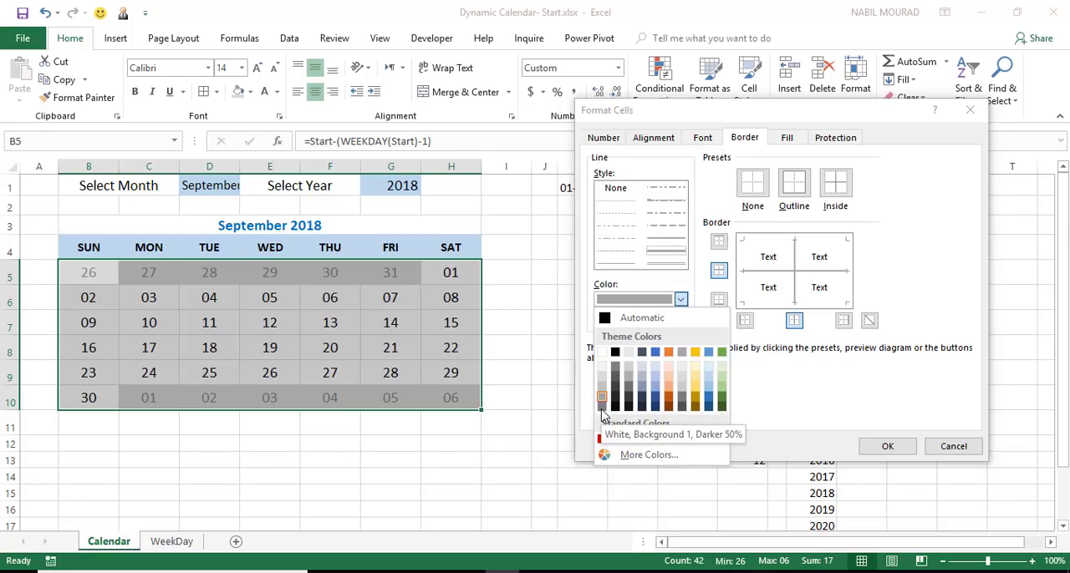
click(759, 248)
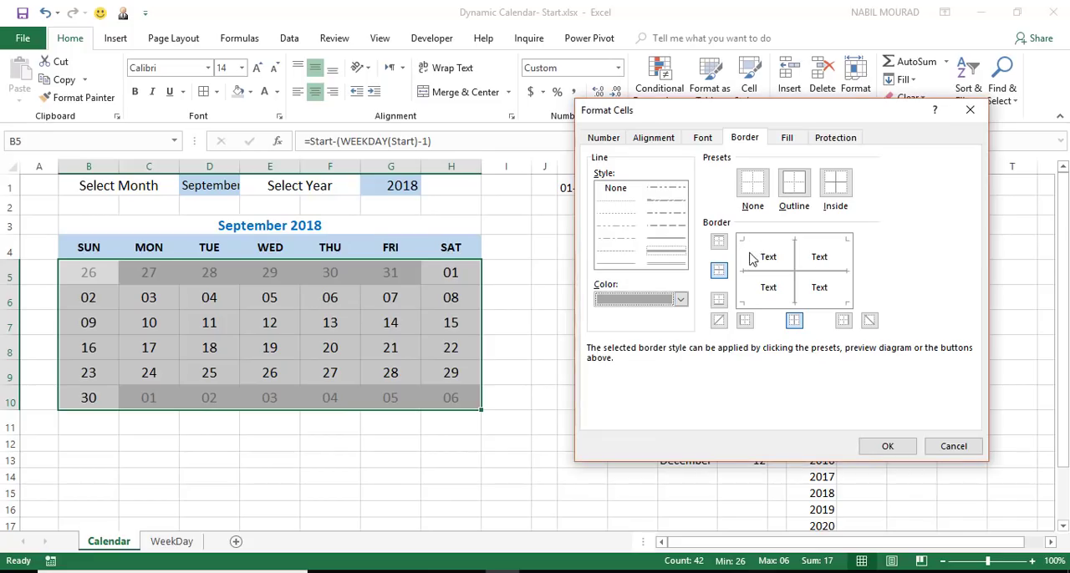
click(744, 255)
click(802, 248)
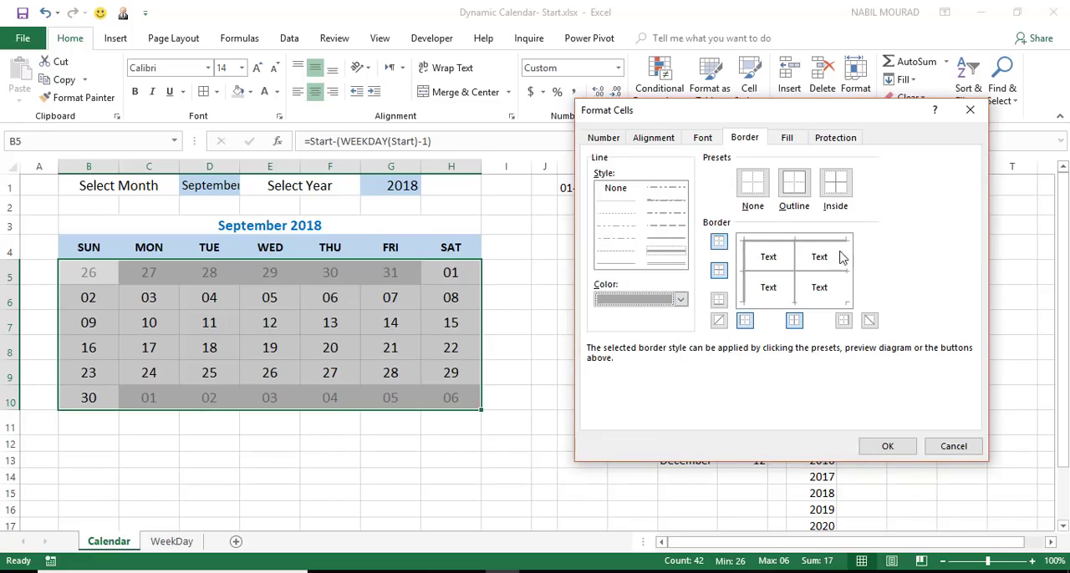
click(843, 257)
click(811, 302)
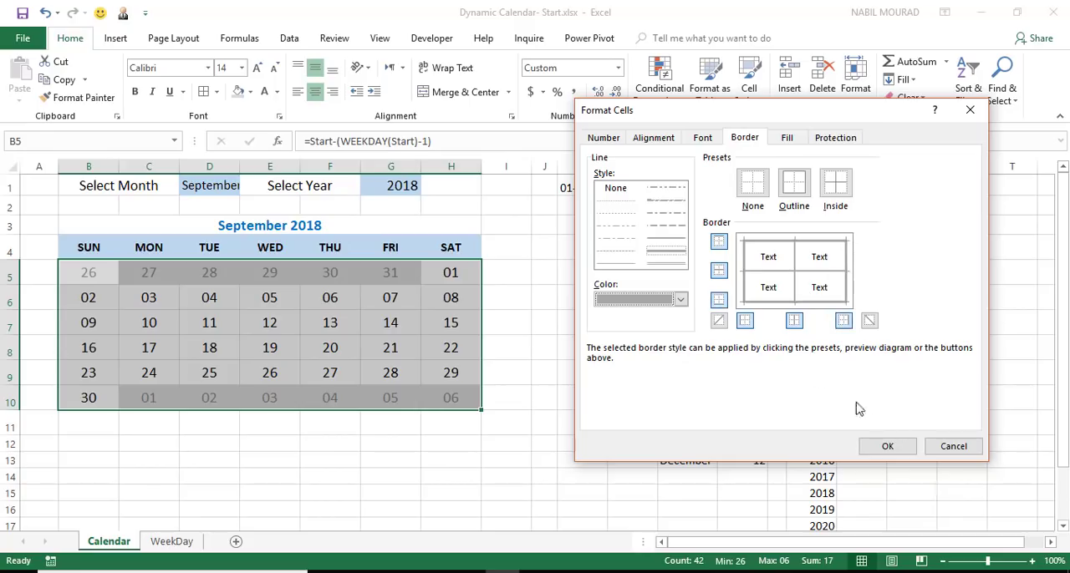
click(886, 446)
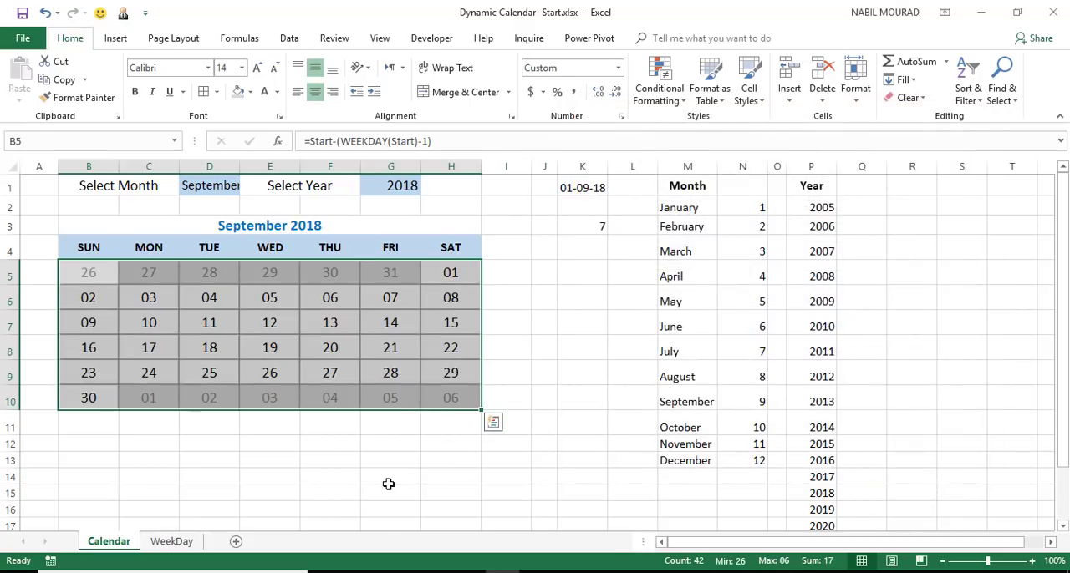
click(387, 485)
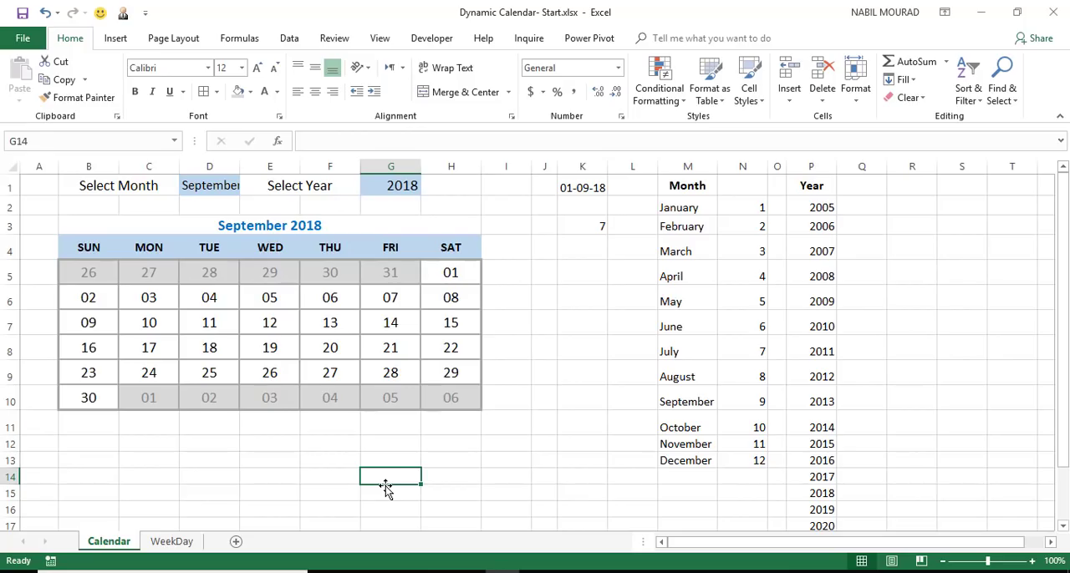
click(443, 493)
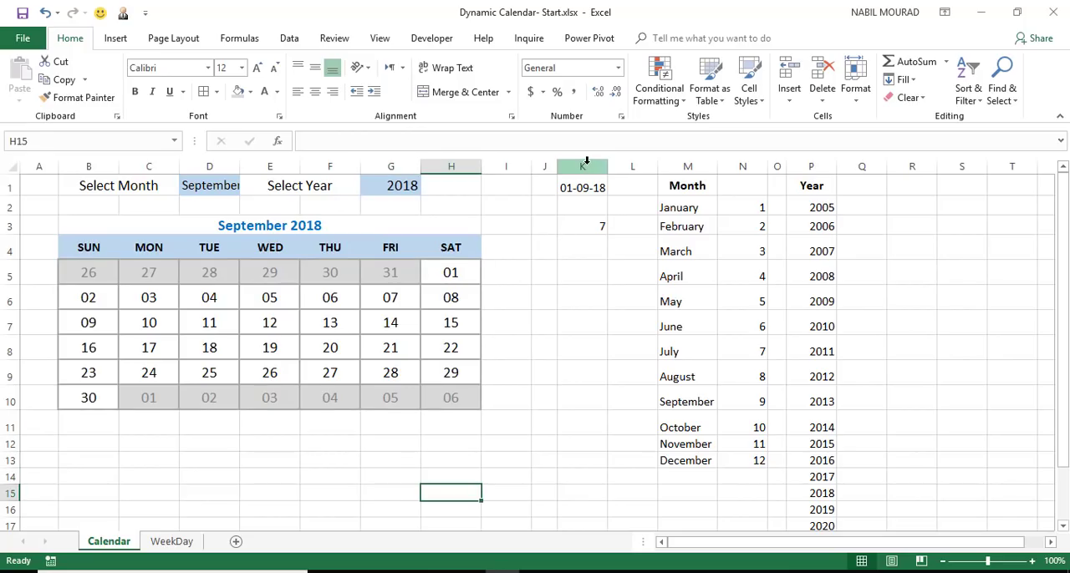
Hide the helper data in columns K:Q with a white font colour and turn off the sheet's gridlines.
drag(587, 161, 865, 162)
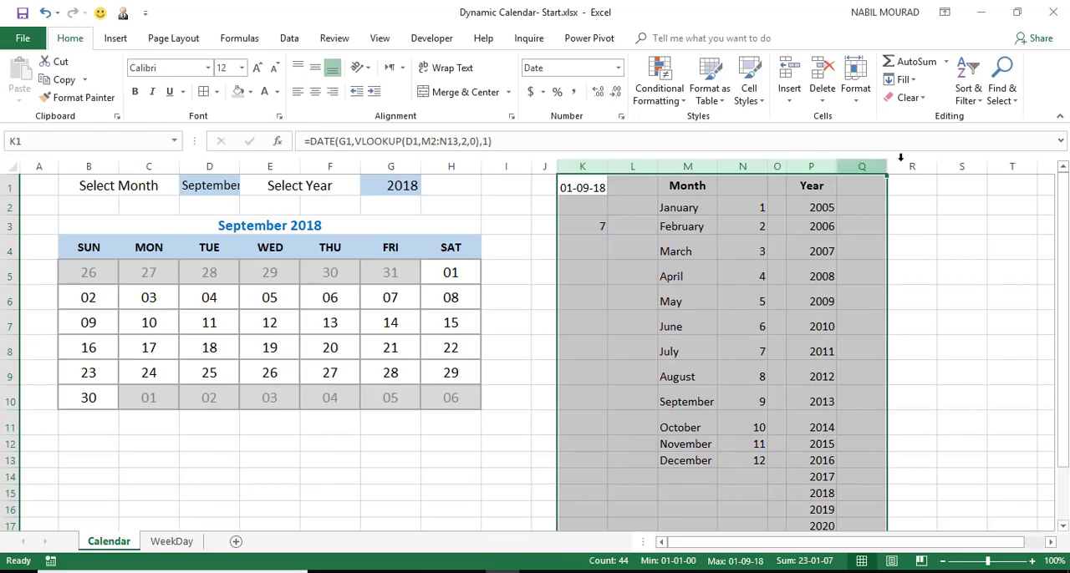
click(268, 102)
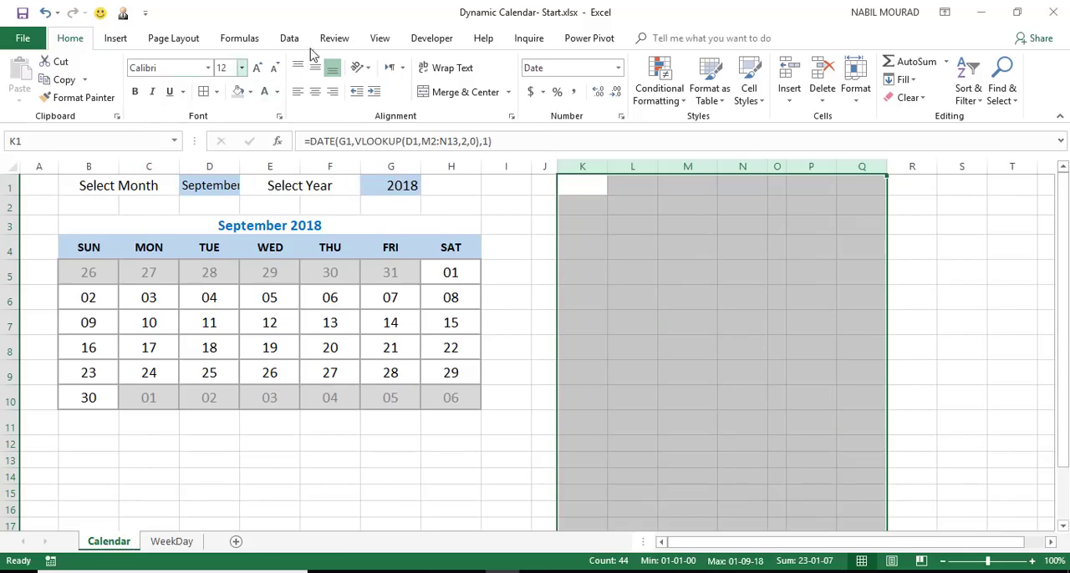
click(380, 40)
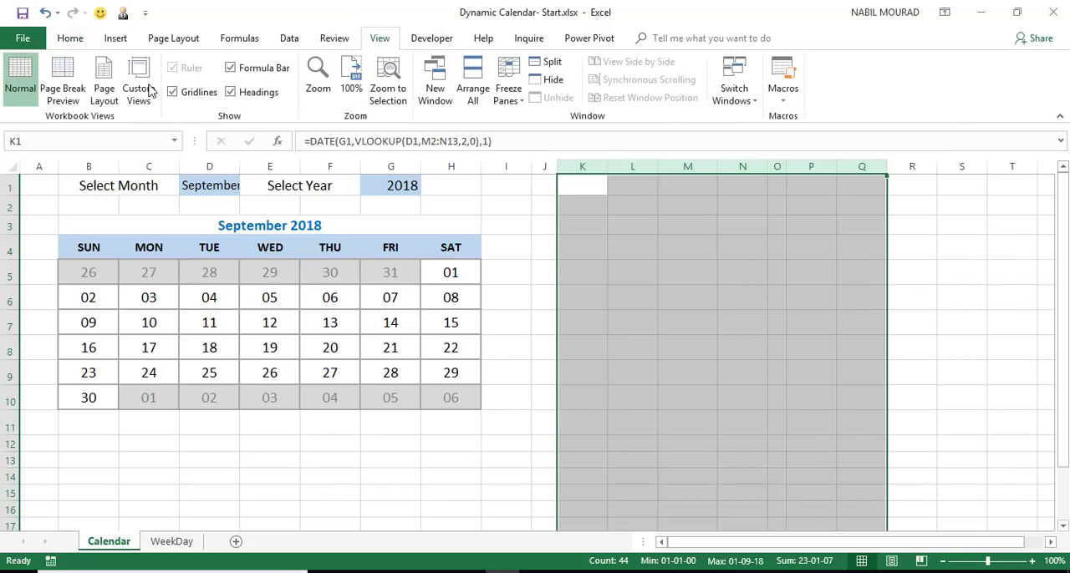
click(173, 93)
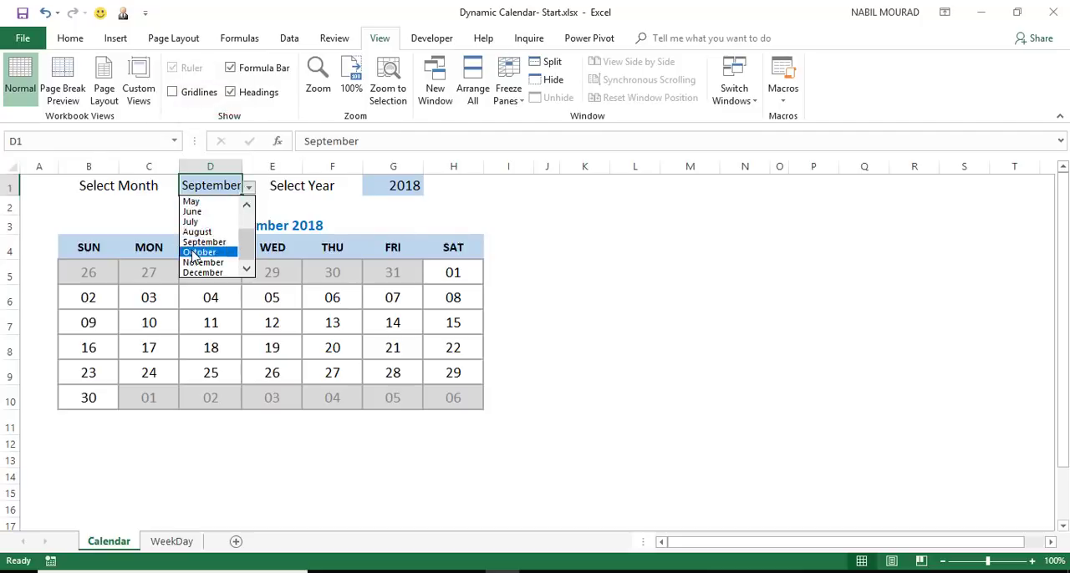
Change the calendar's selected month to October and its year to 2019.
click(199, 252)
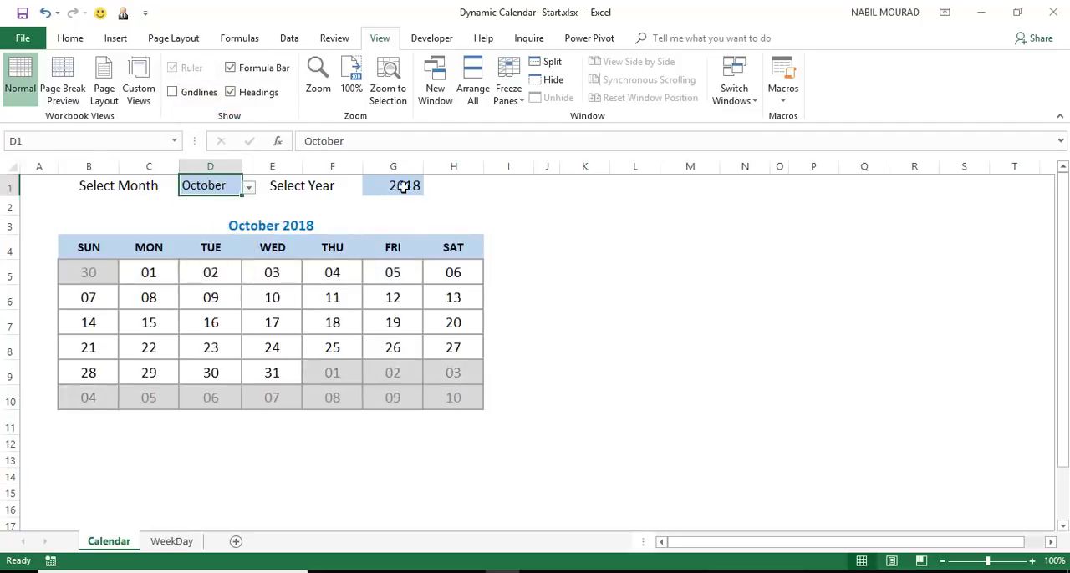
click(416, 185)
click(516, 162)
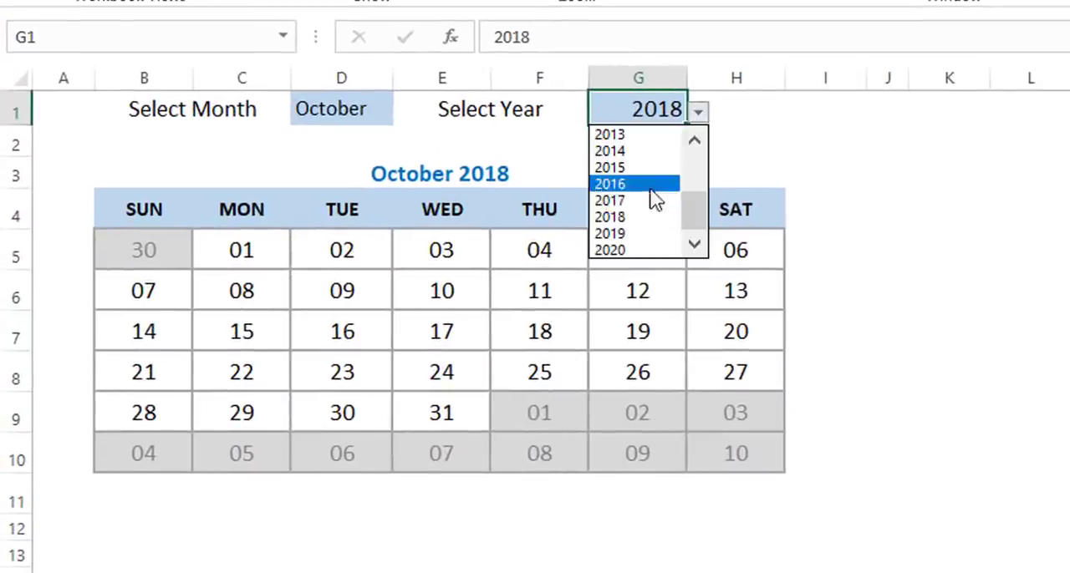
click(620, 233)
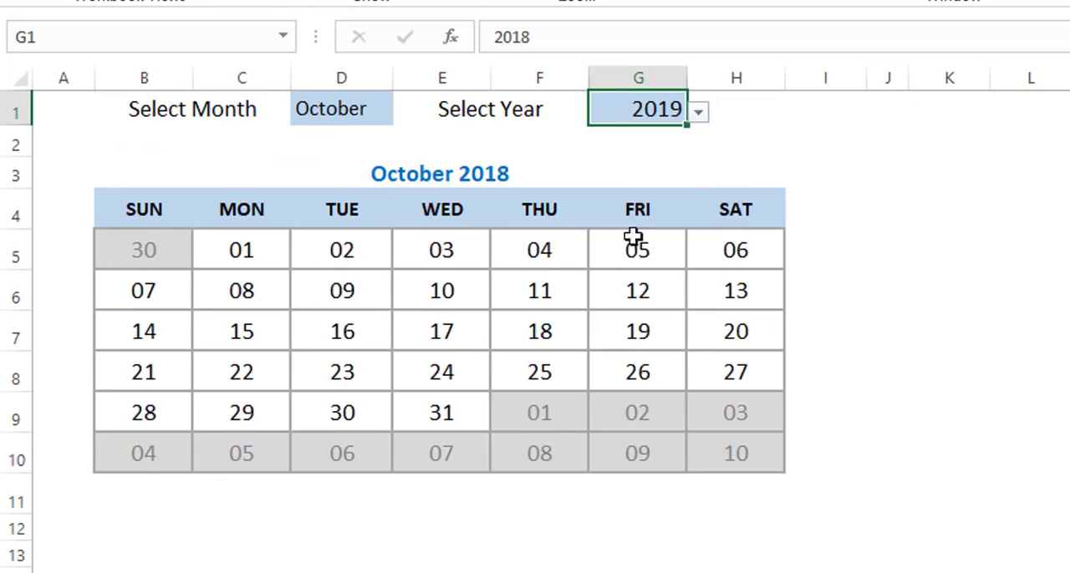